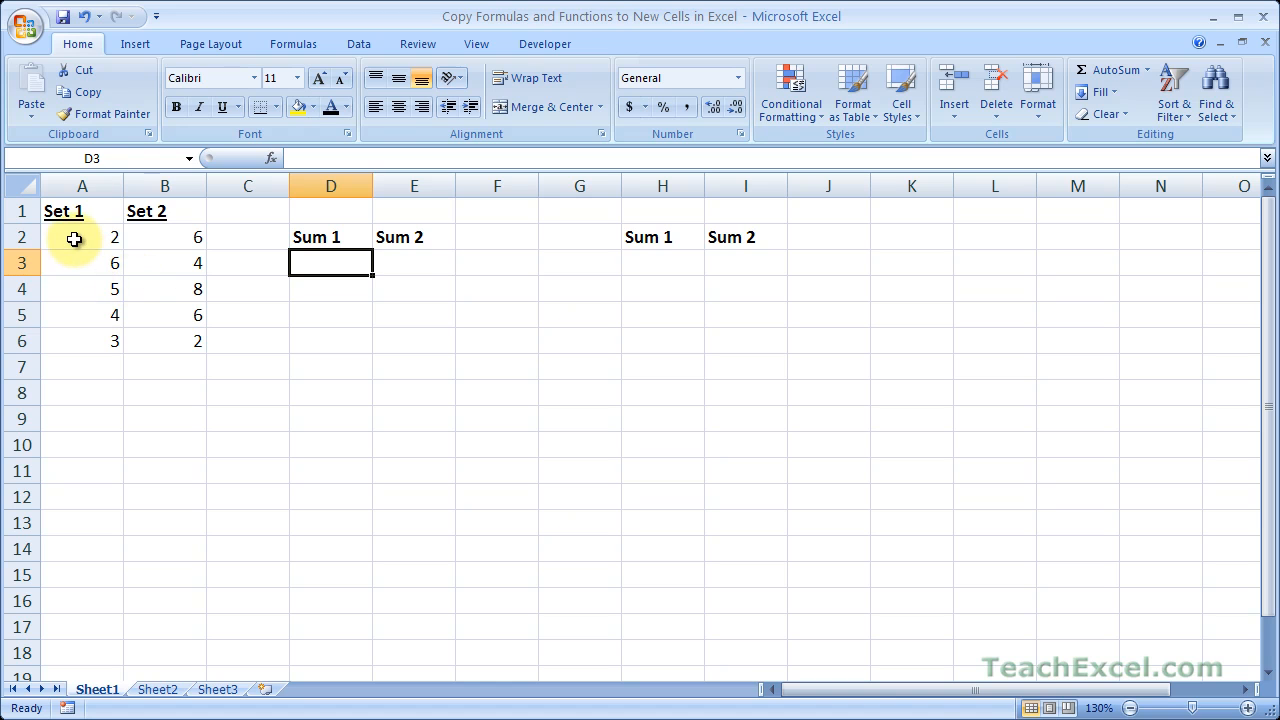
Step: Enter a SUM formula in D3 that totals the Set 1 values in A2:A6
left_click_drag(71, 237, 73, 344)
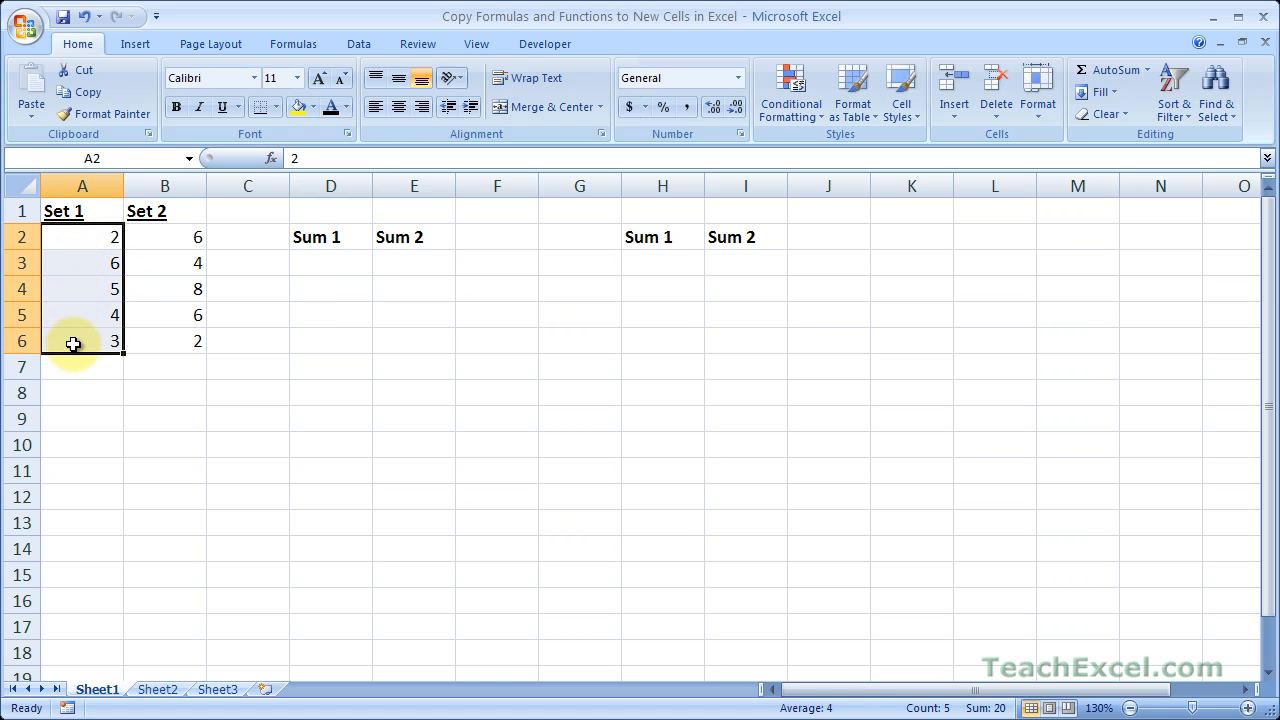
left_click(327, 268)
type("=sum")
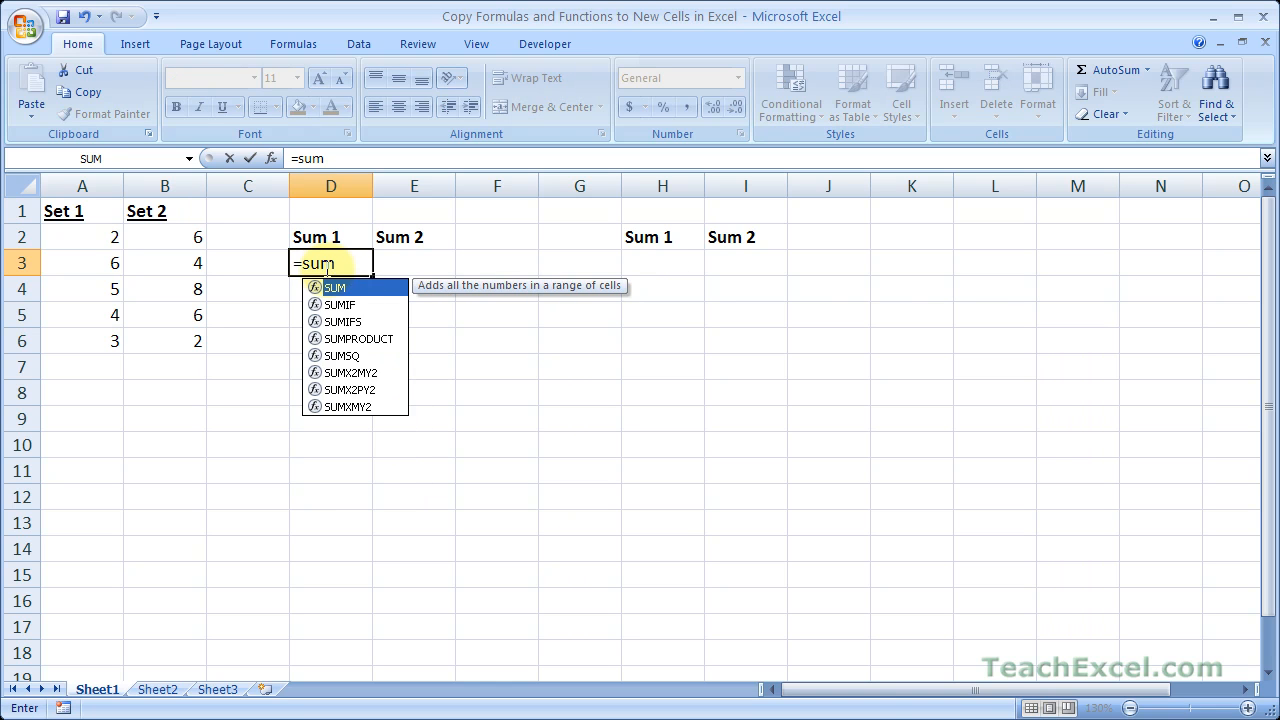
key("Tab")
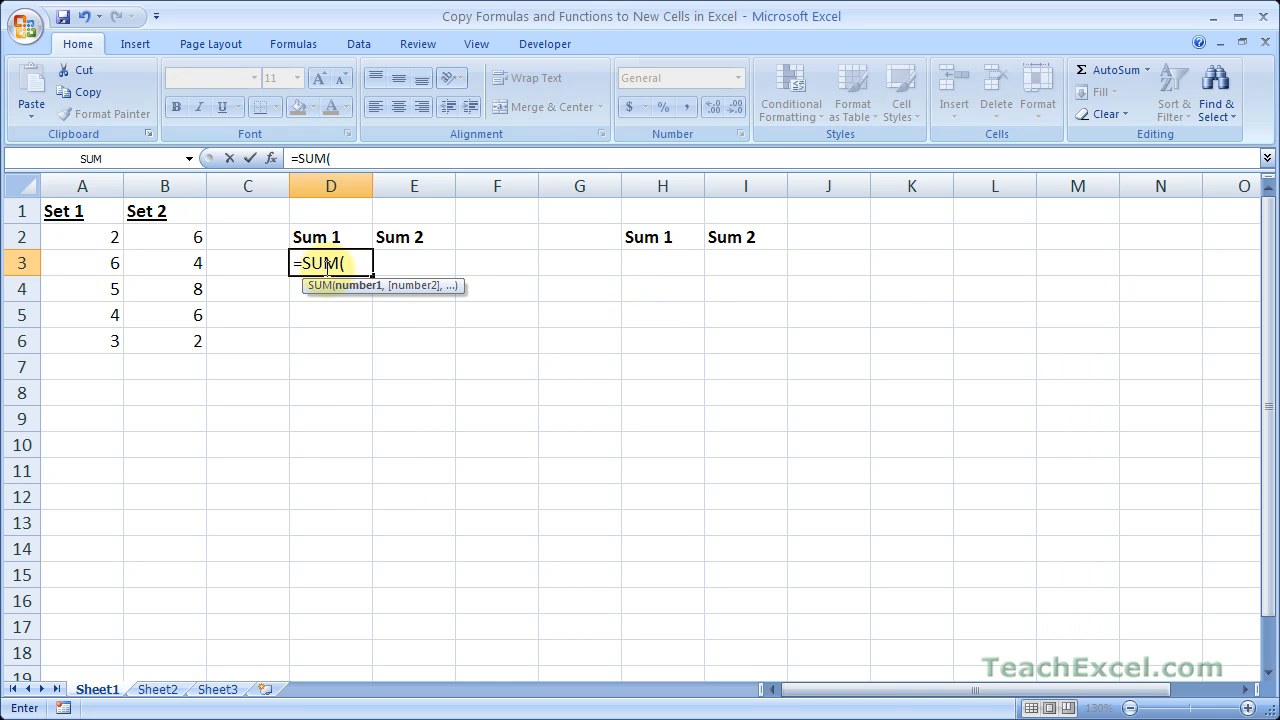
left_click_drag(86, 237, 81, 343)
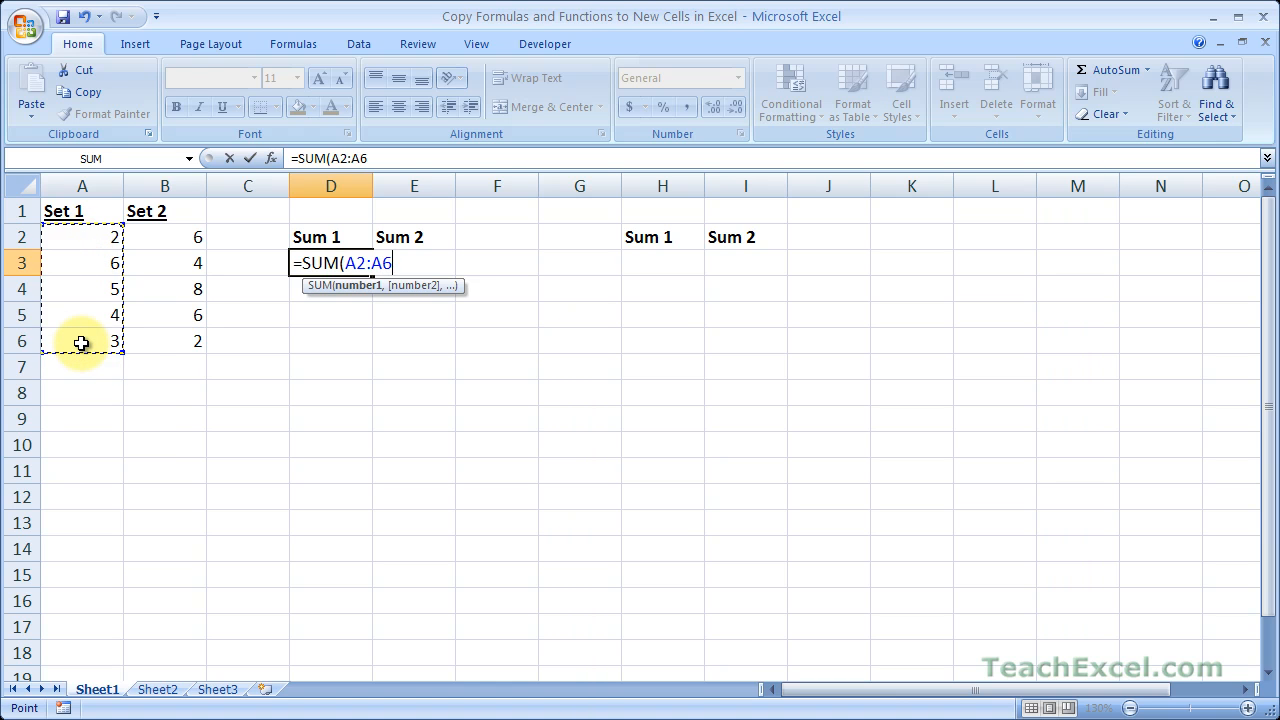
key("ctrl+Return")
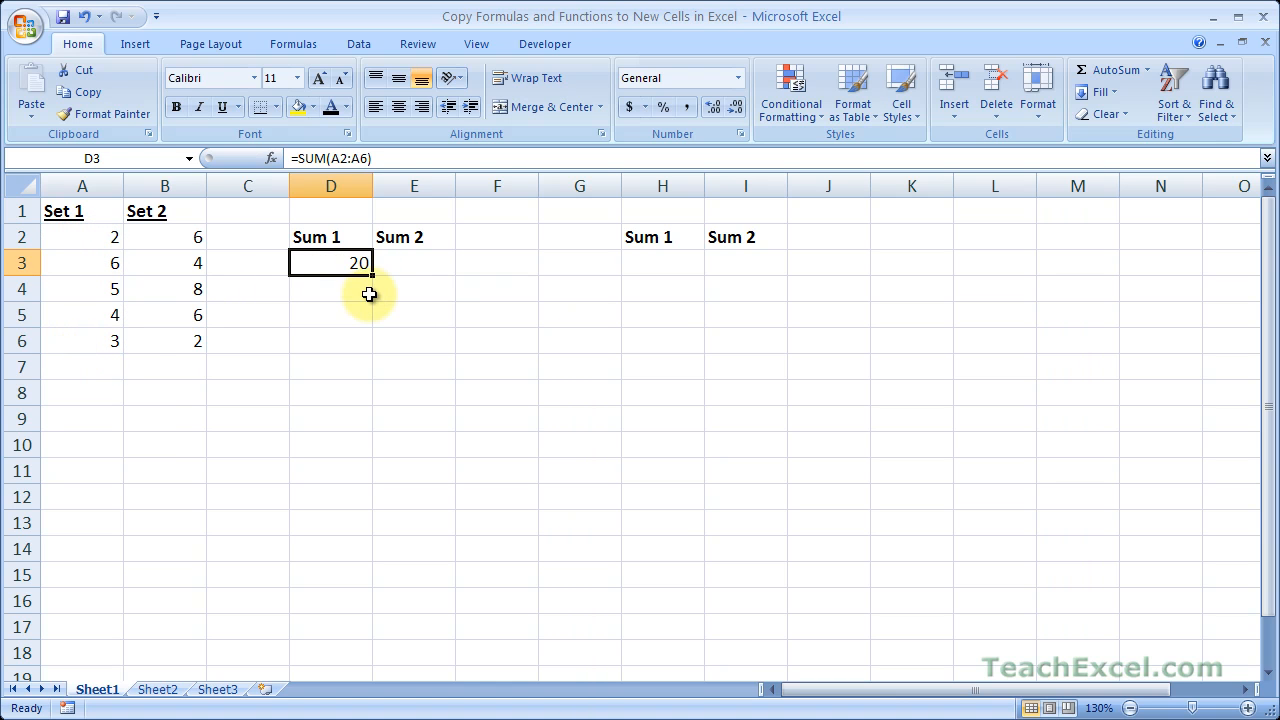
Step: Review the SUM formula in D3 and the cell range it references
double_click(333, 264)
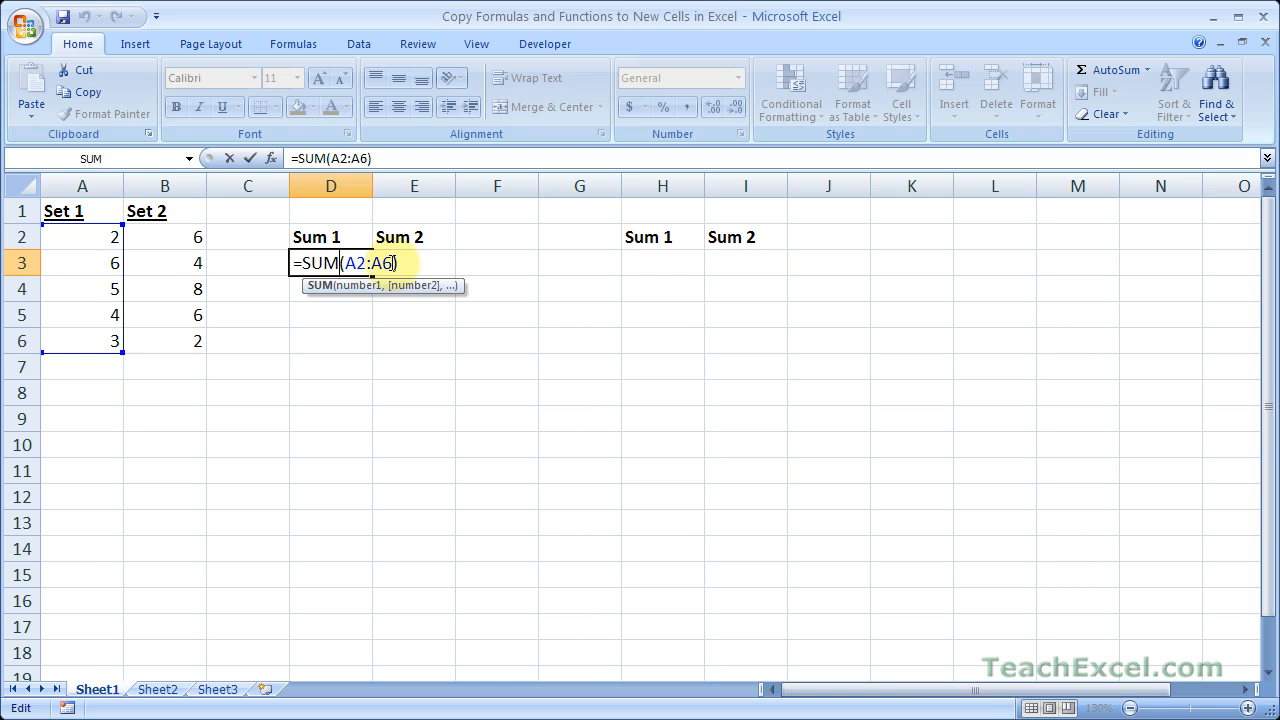
key("ctrl+Return")
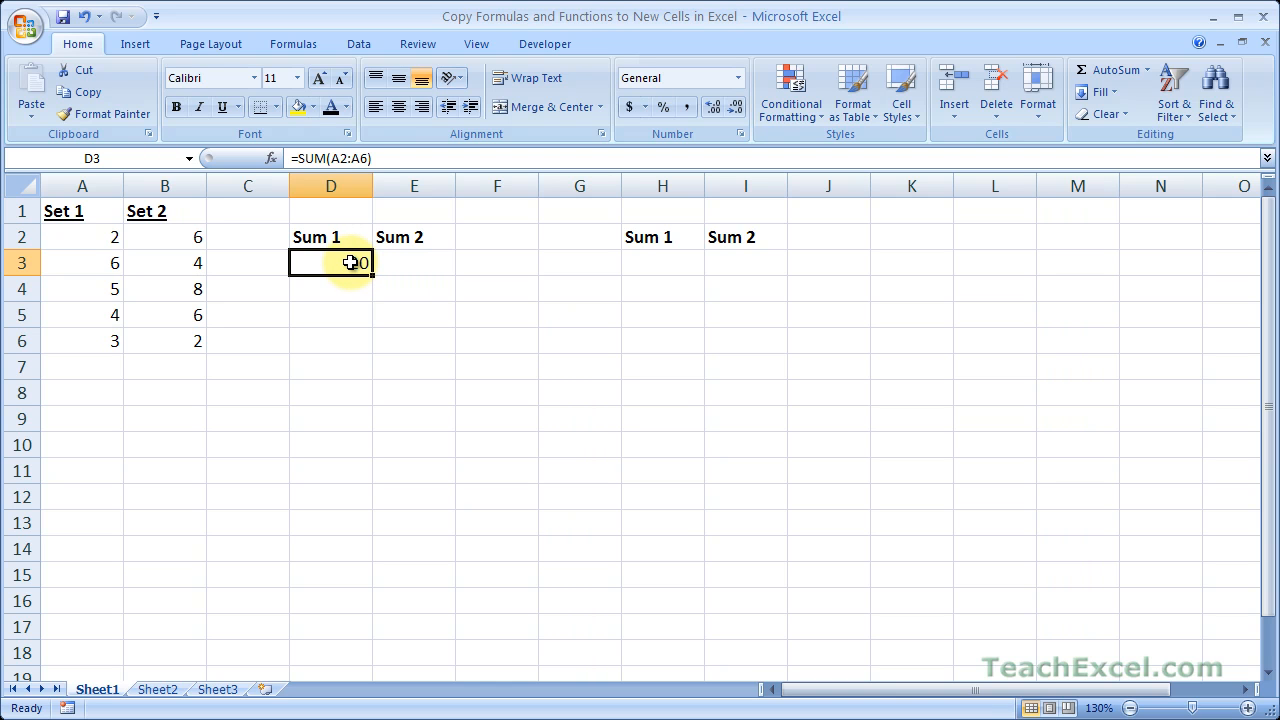
double_click(350, 262)
key("ctrl+Return")
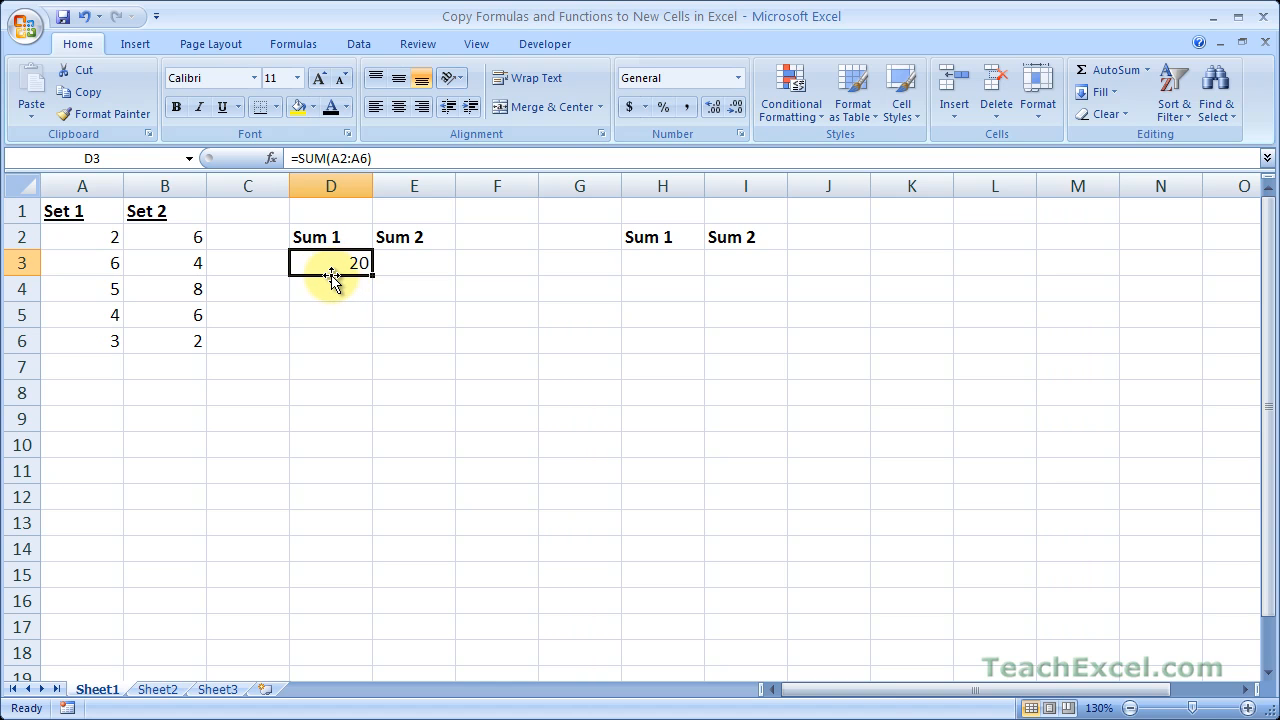
Step: Move the Sum 1 formula from D3 to H3, inspect its referenced range, and undo the move
left_click_drag(331, 275, 642, 268)
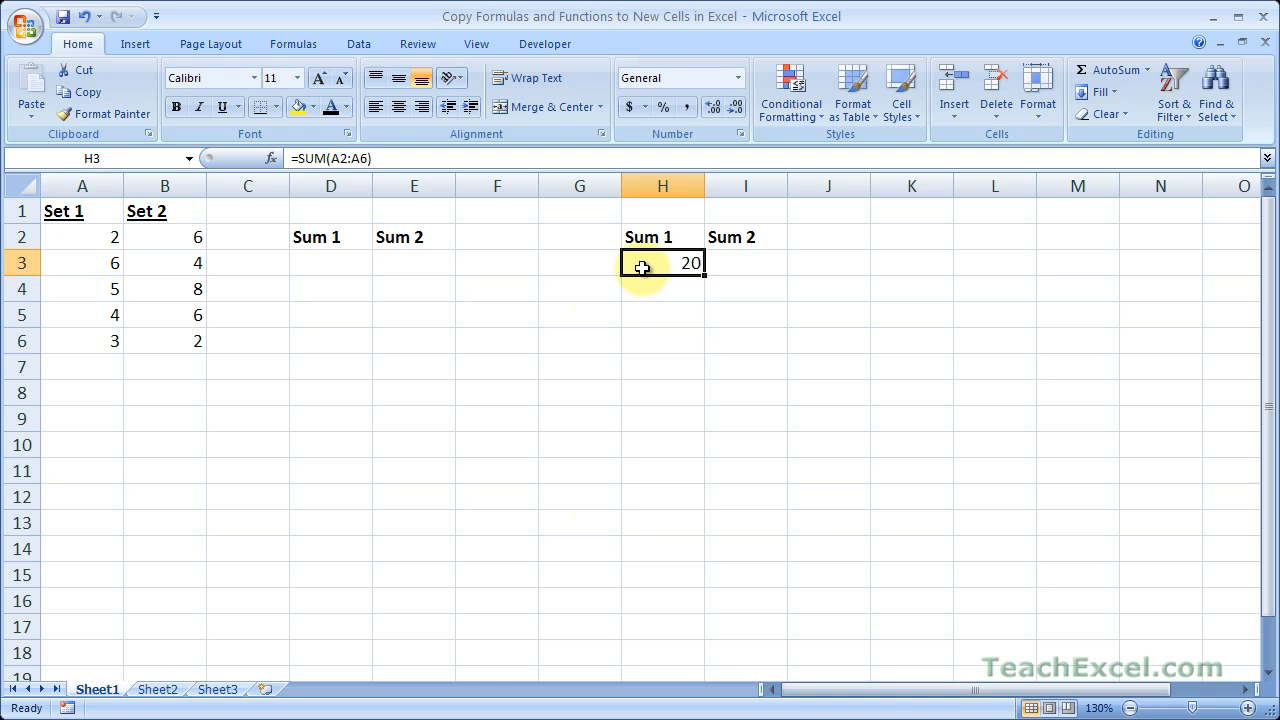
double_click(642, 268)
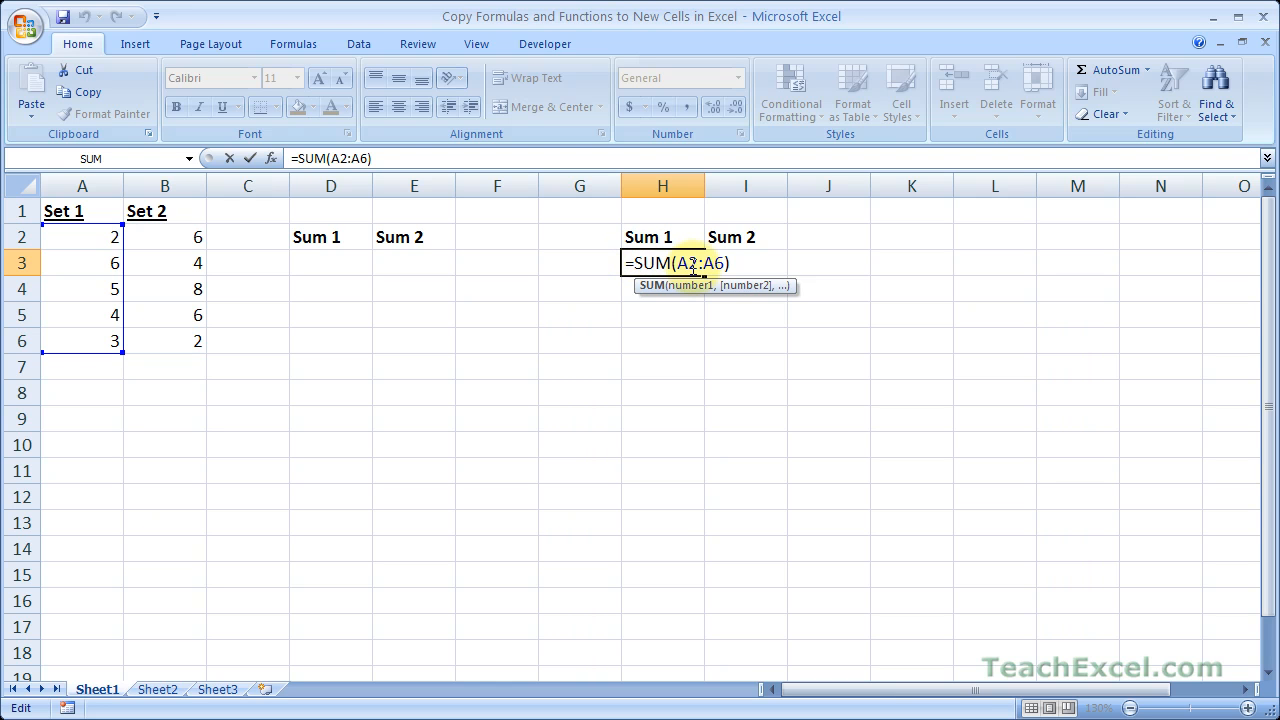
key("ctrl+Return")
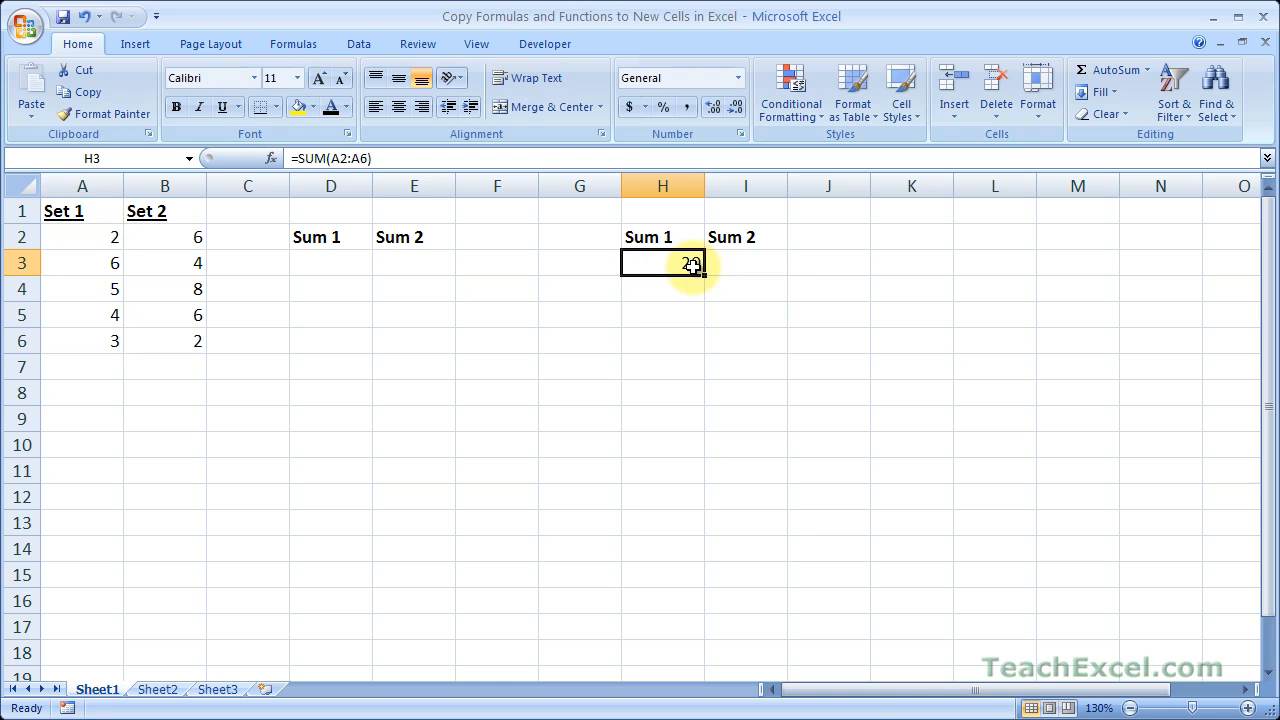
key("ctrl+z")
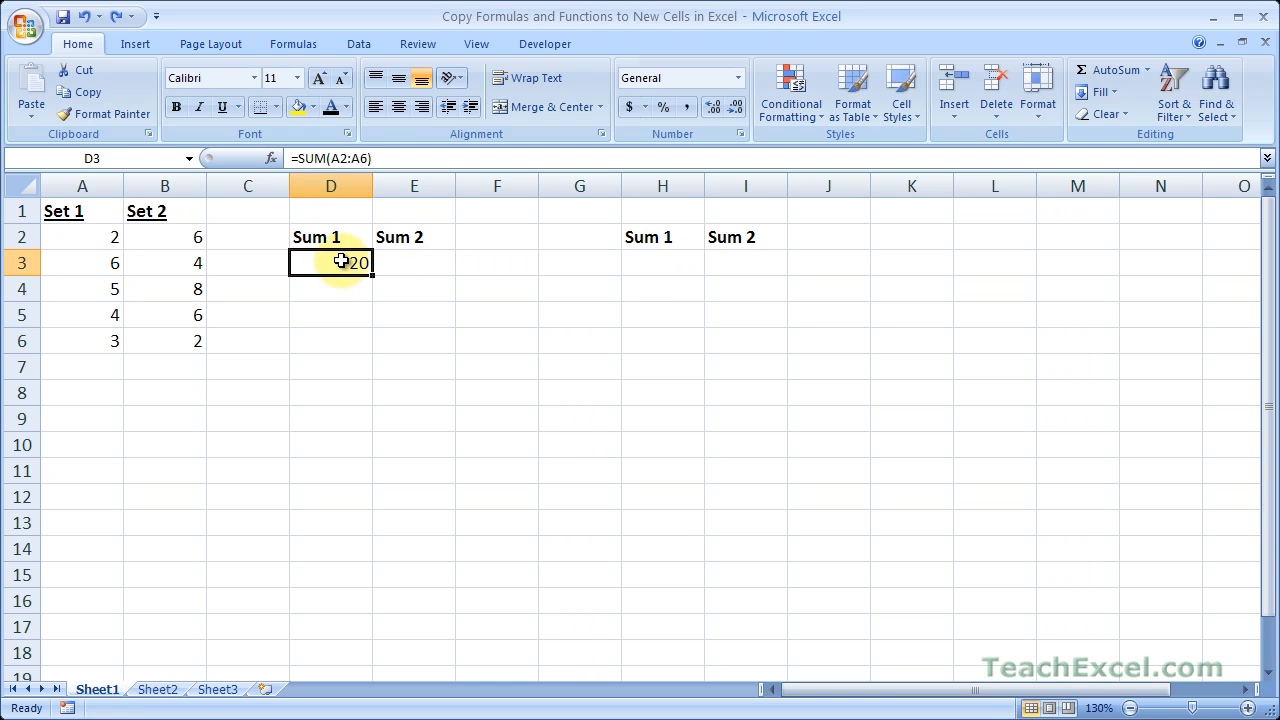
Step: Copy the SUM formula from D3 and paste it into H3
key("ctrl+c")
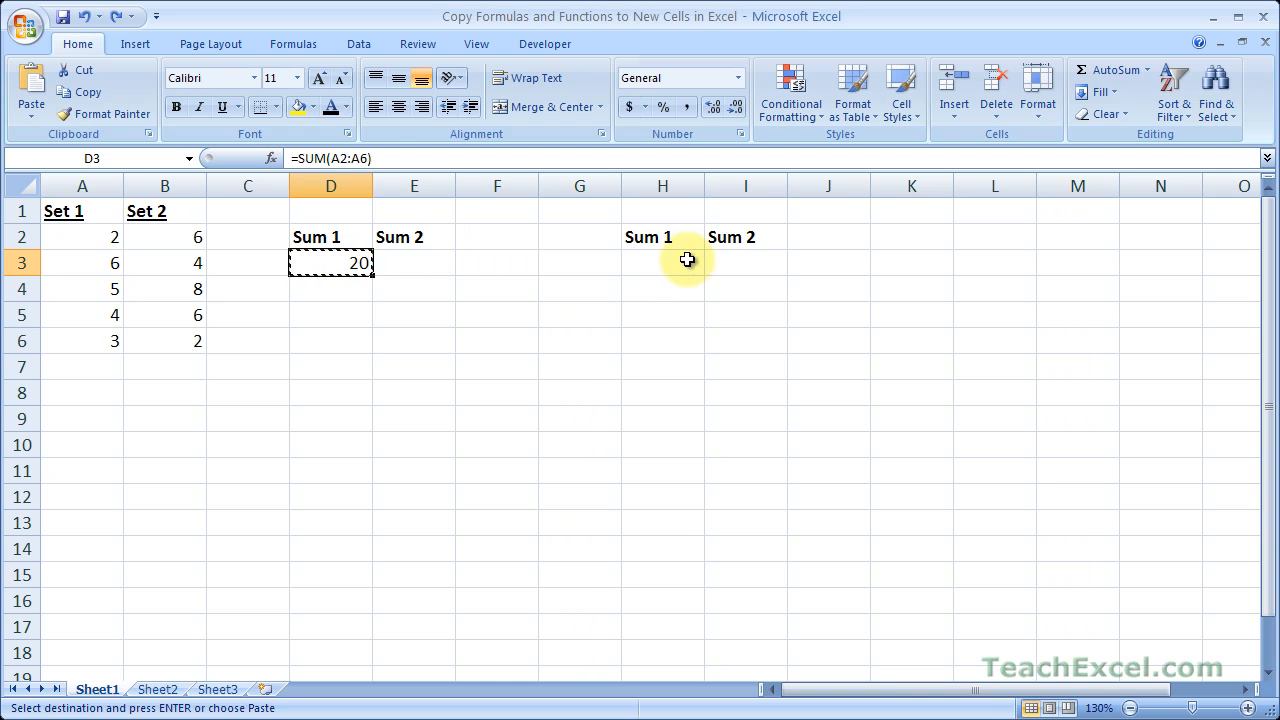
left_click(683, 265)
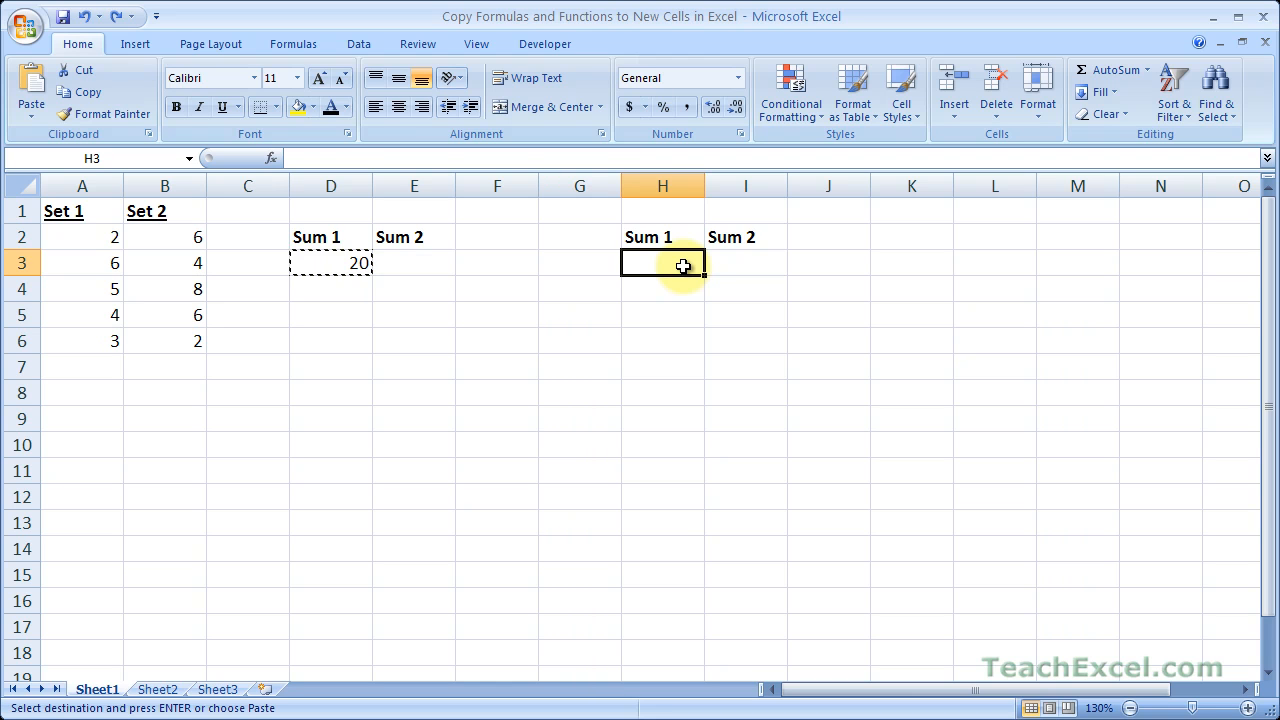
key("ctrl+v")
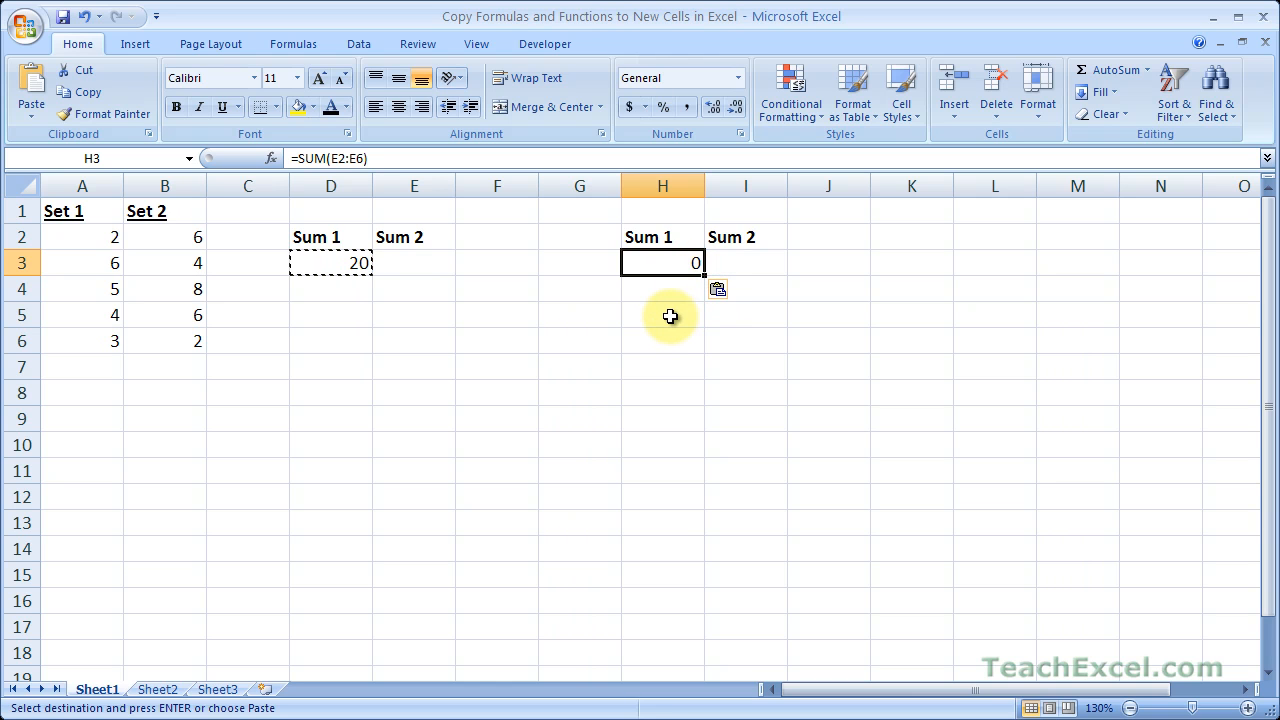
key("Escape")
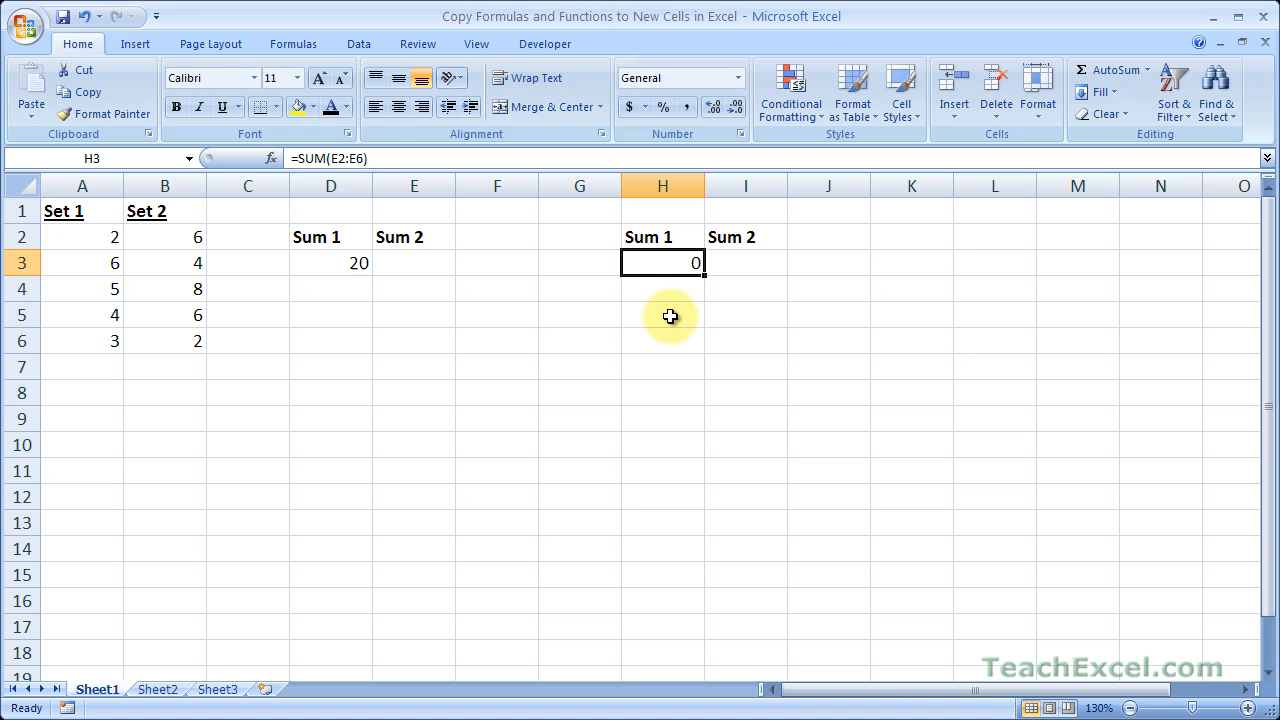
Step: Compare the range referenced by the pasted formula in H3 with the one in the original formula in D3
double_click(642, 263)
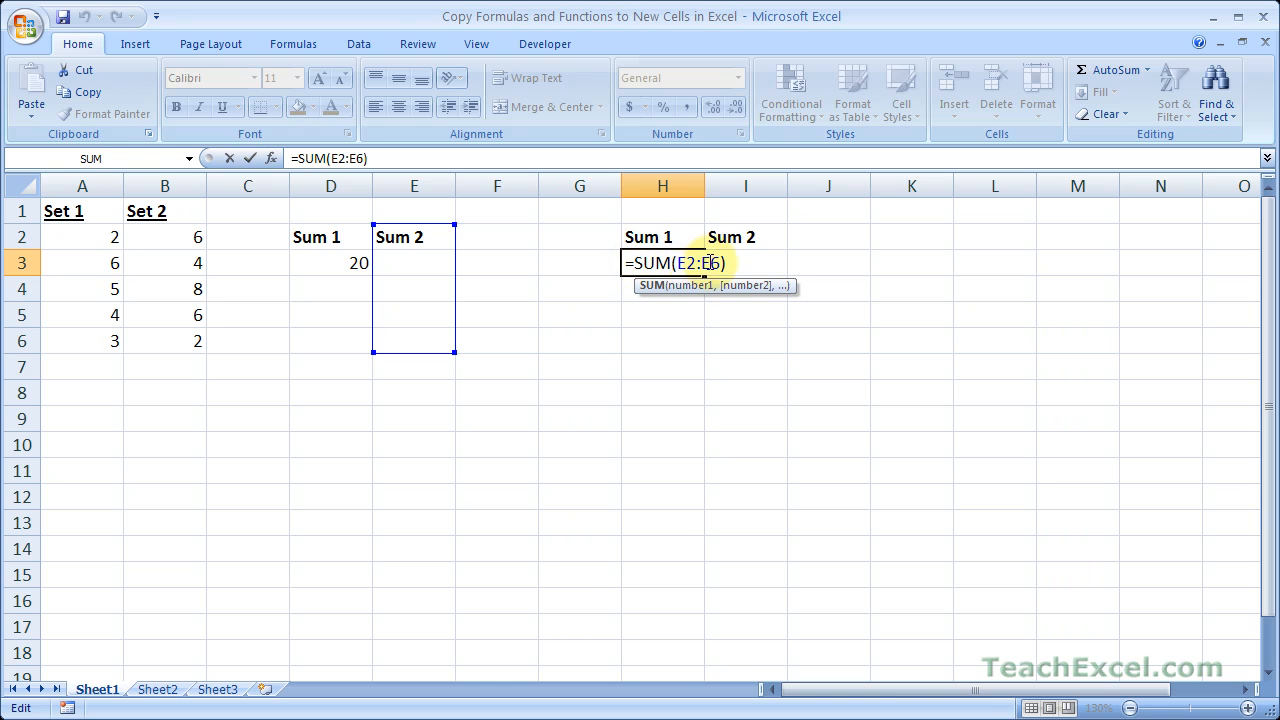
key("Escape")
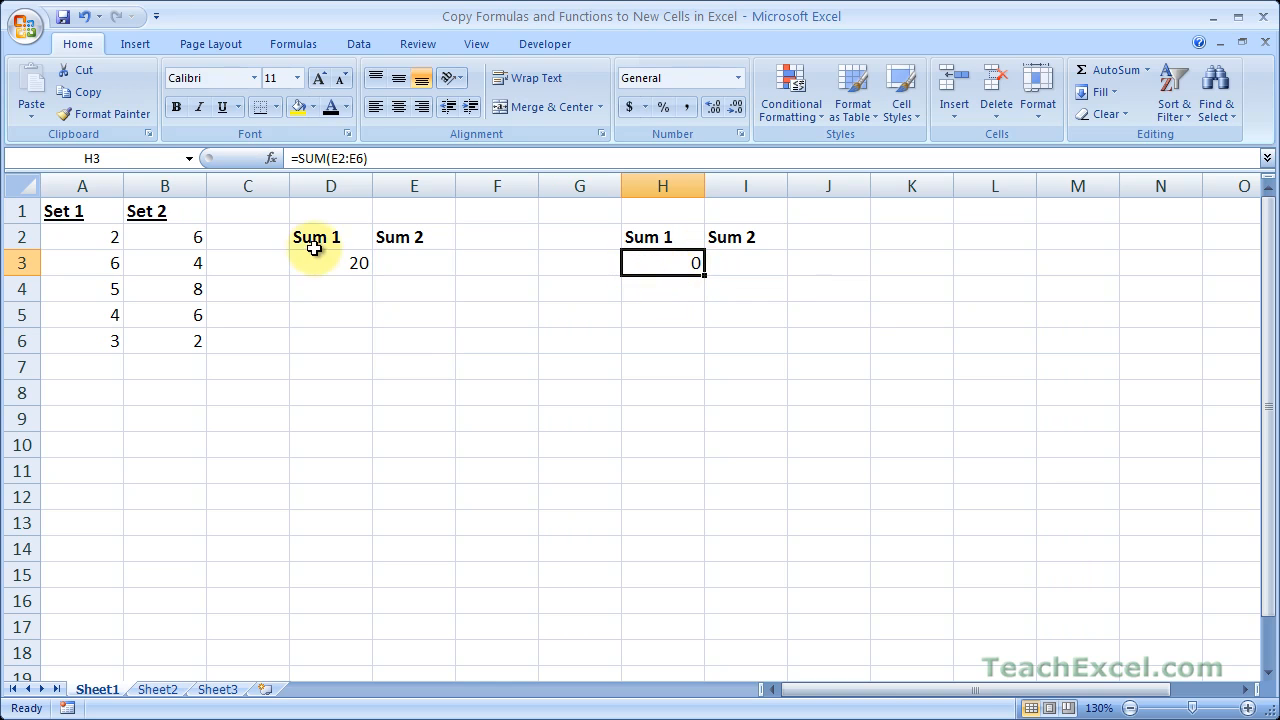
double_click(316, 262)
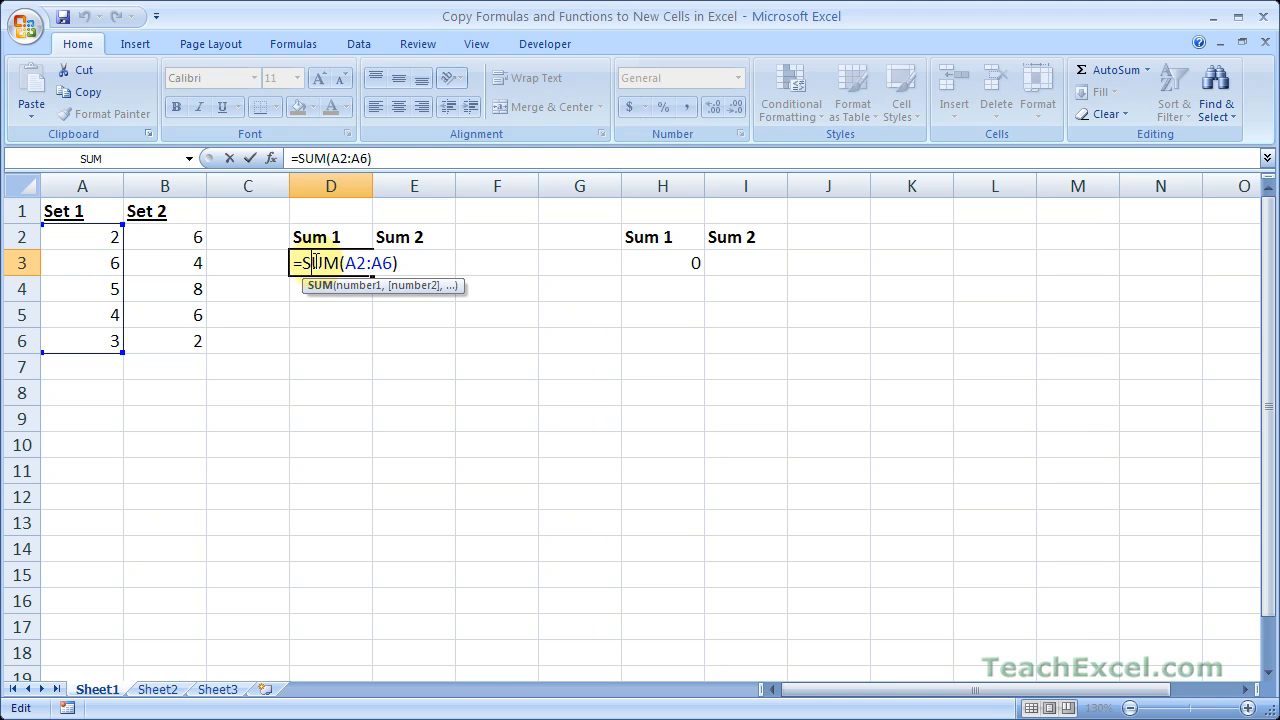
key("Escape")
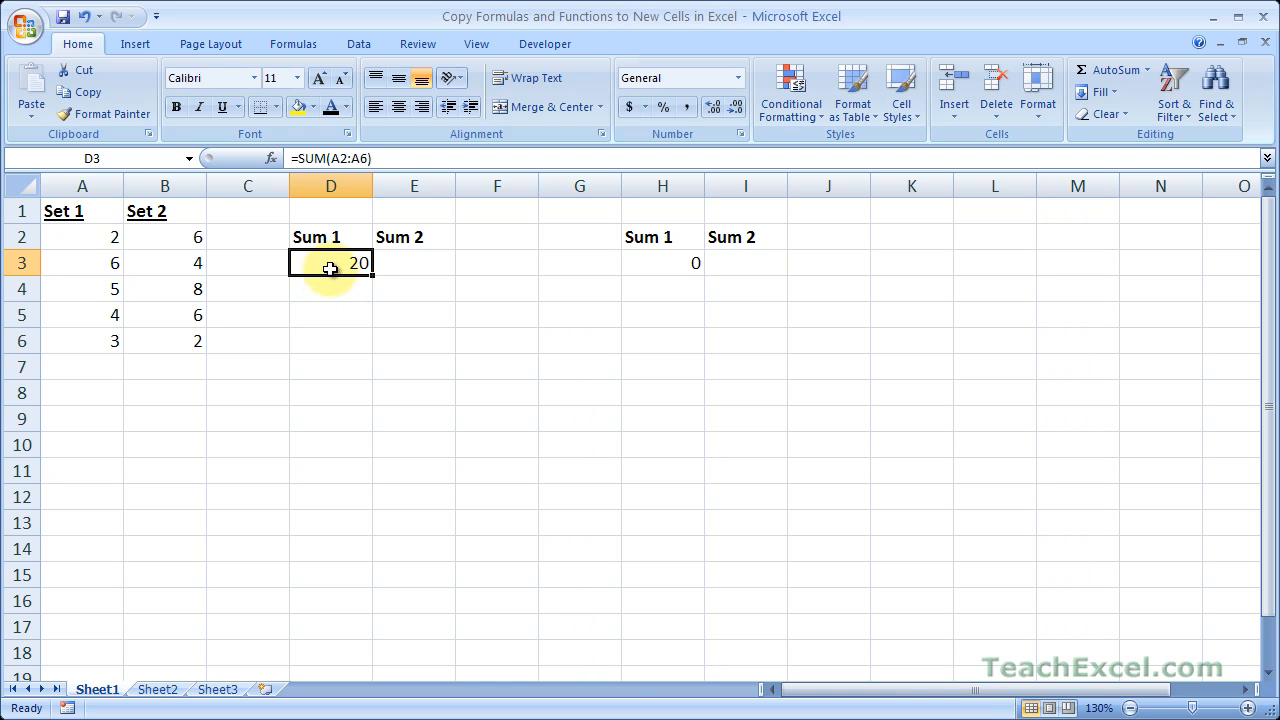
mouse_move(327, 277)
left_mouse_down()
mouse_move(605, 474)
mouse_move(600, 490)
mouse_move(591, 343)
mouse_move(378, 341)
mouse_move(374, 355)
mouse_move(324, 267)
left_mouse_up()
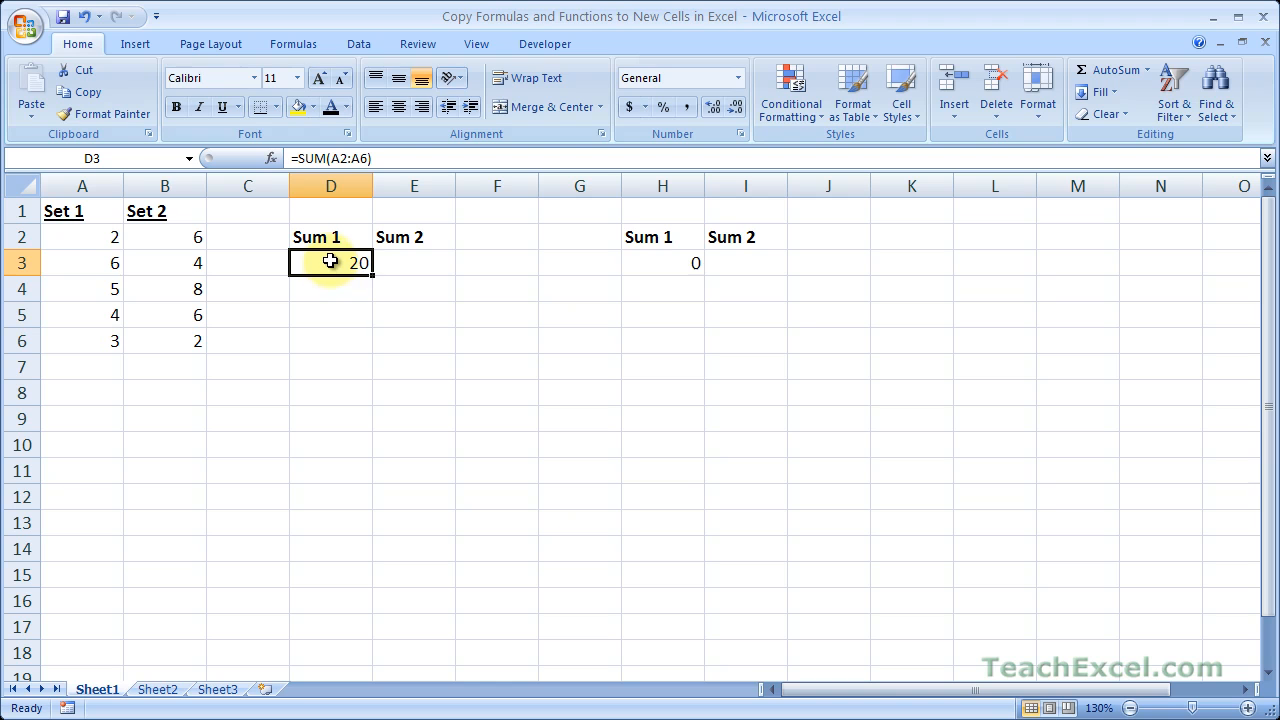
double_click(331, 261)
left_click_drag(345, 262, 393, 262)
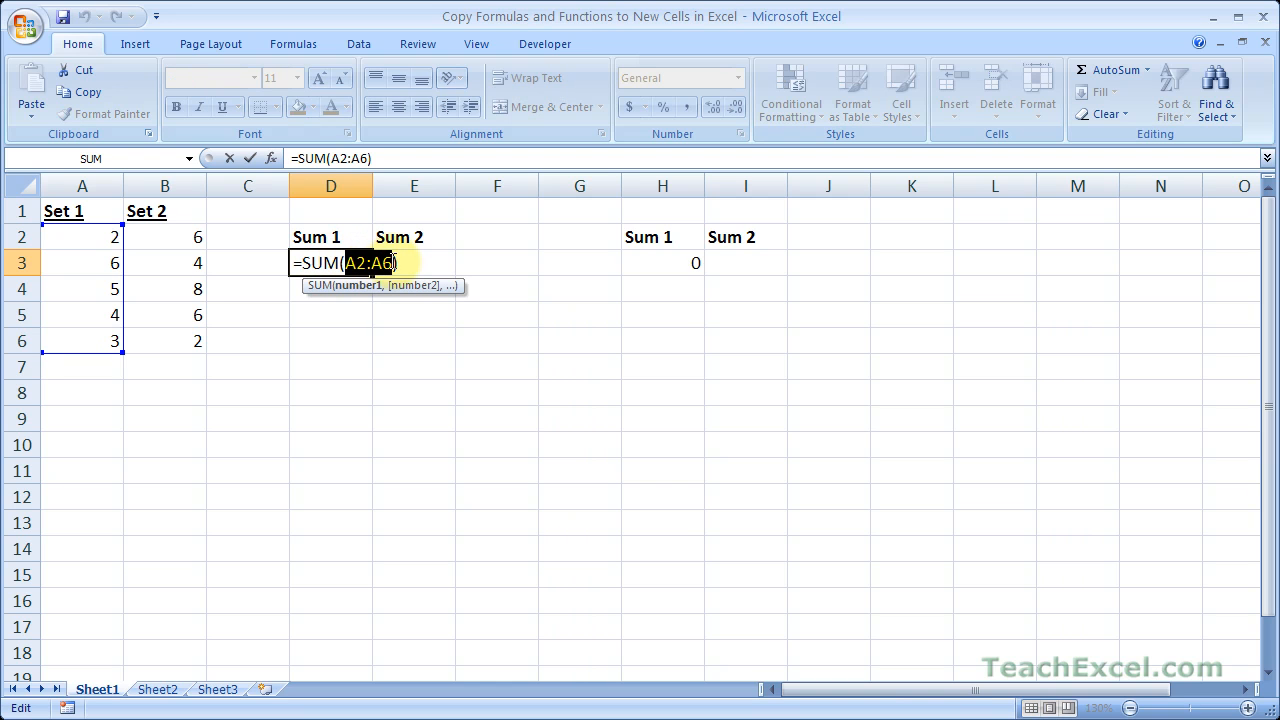
key("Escape")
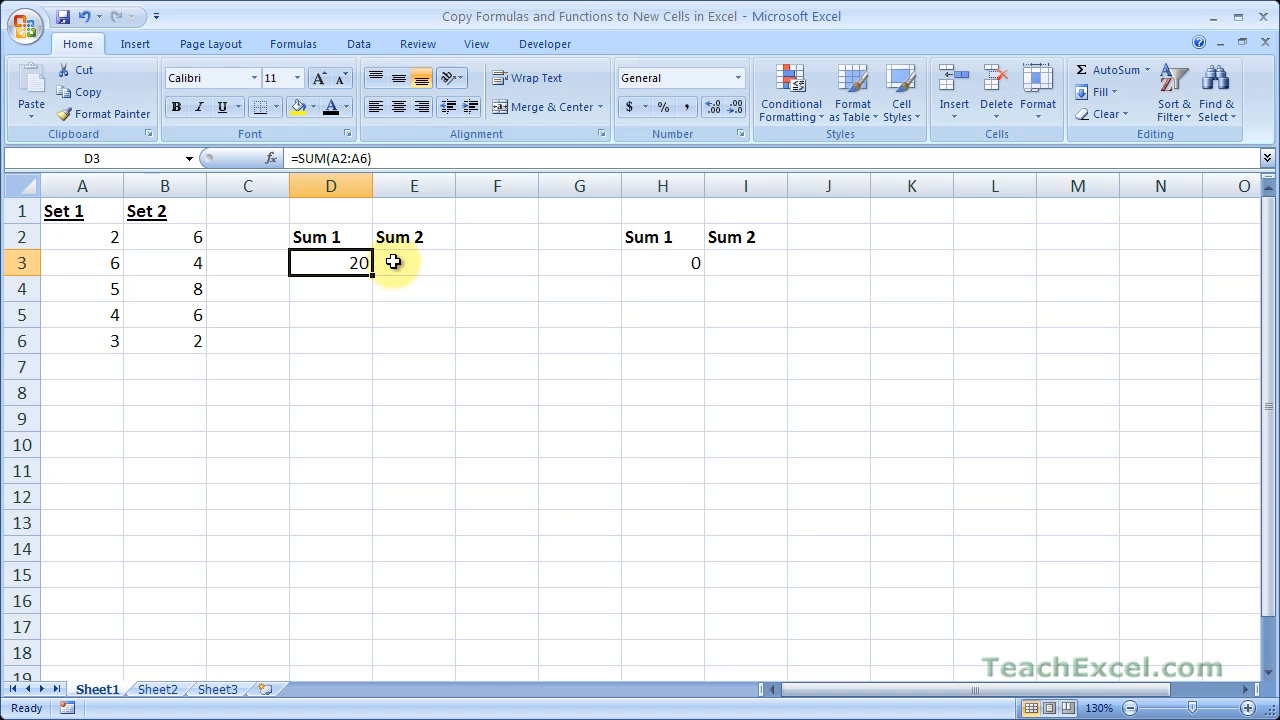
Step: Trace the column offset from D3 to H3 and the matching offset from range A2:A6 to E2:E6
left_click(414, 263)
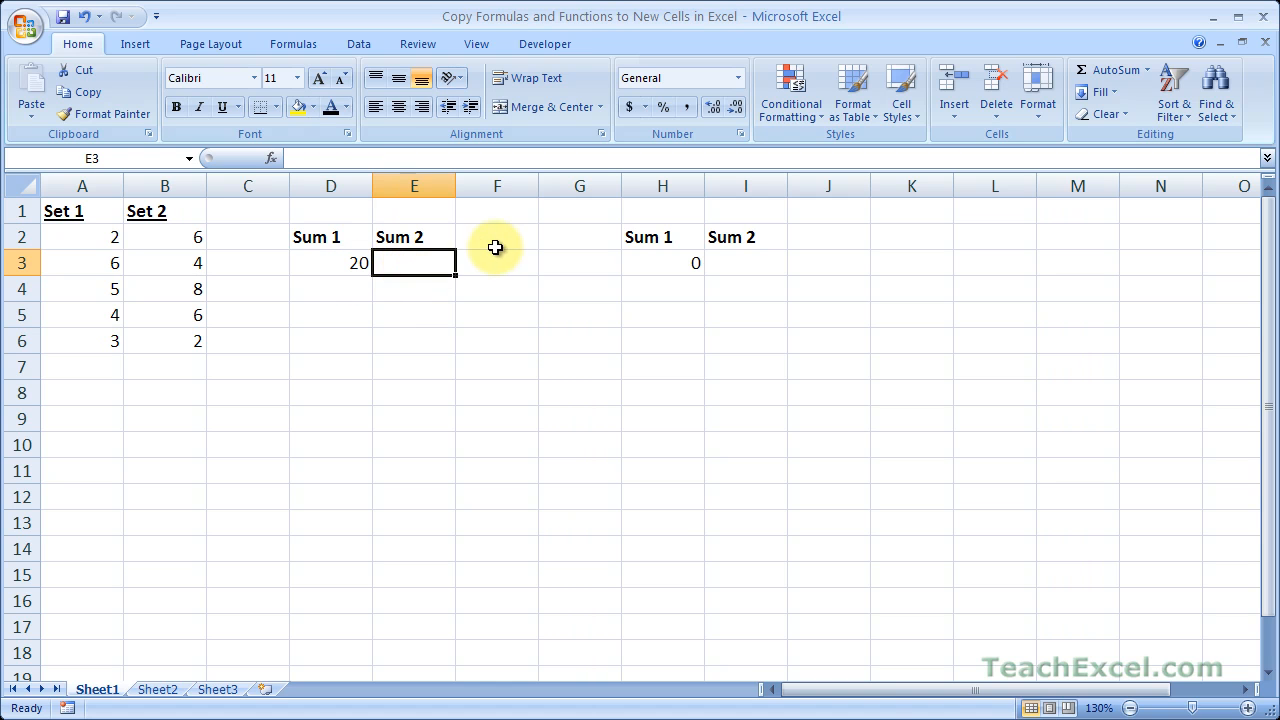
left_click(497, 252)
left_click(558, 262)
left_click(660, 263)
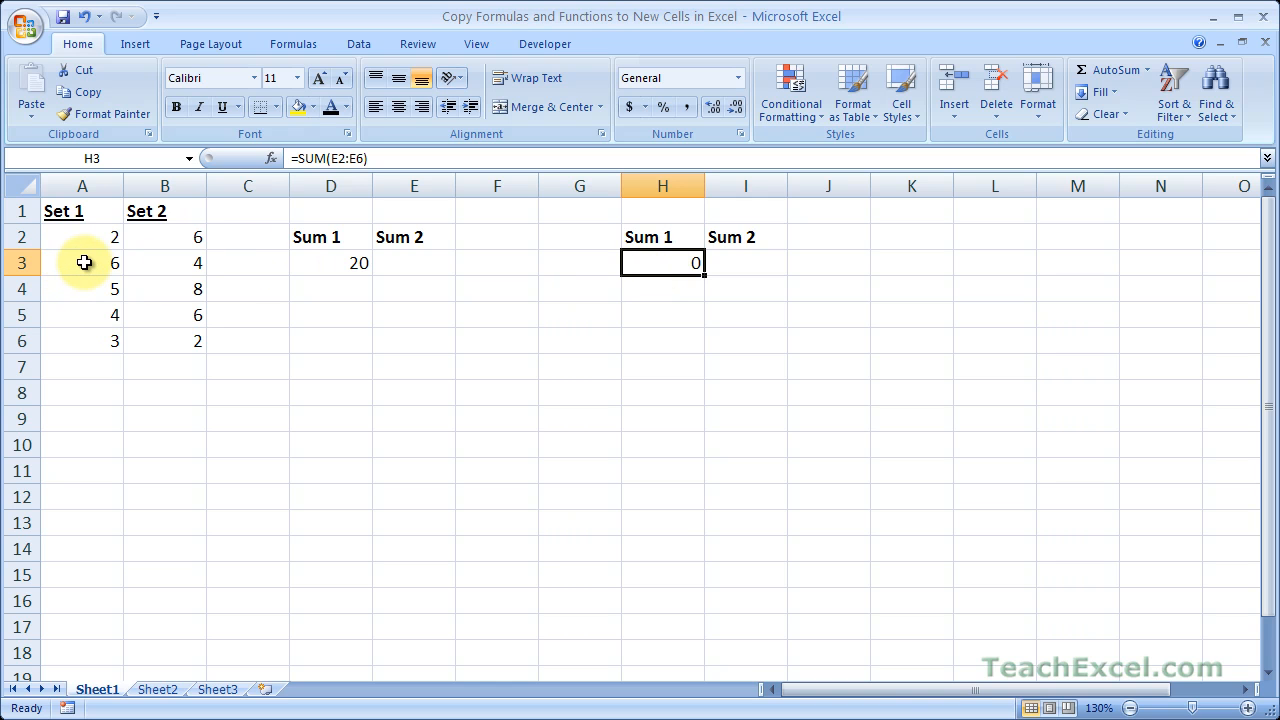
left_click_drag(76, 240, 76, 342)
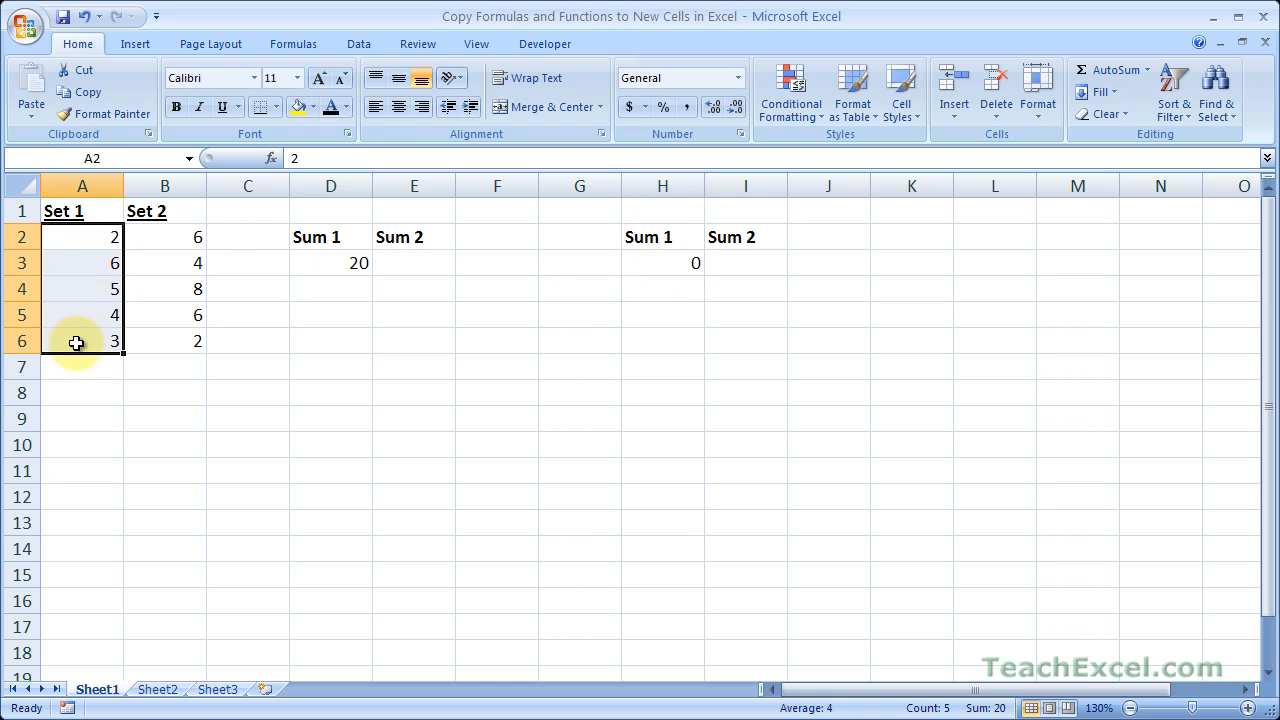
left_click(163, 237)
left_click(255, 242)
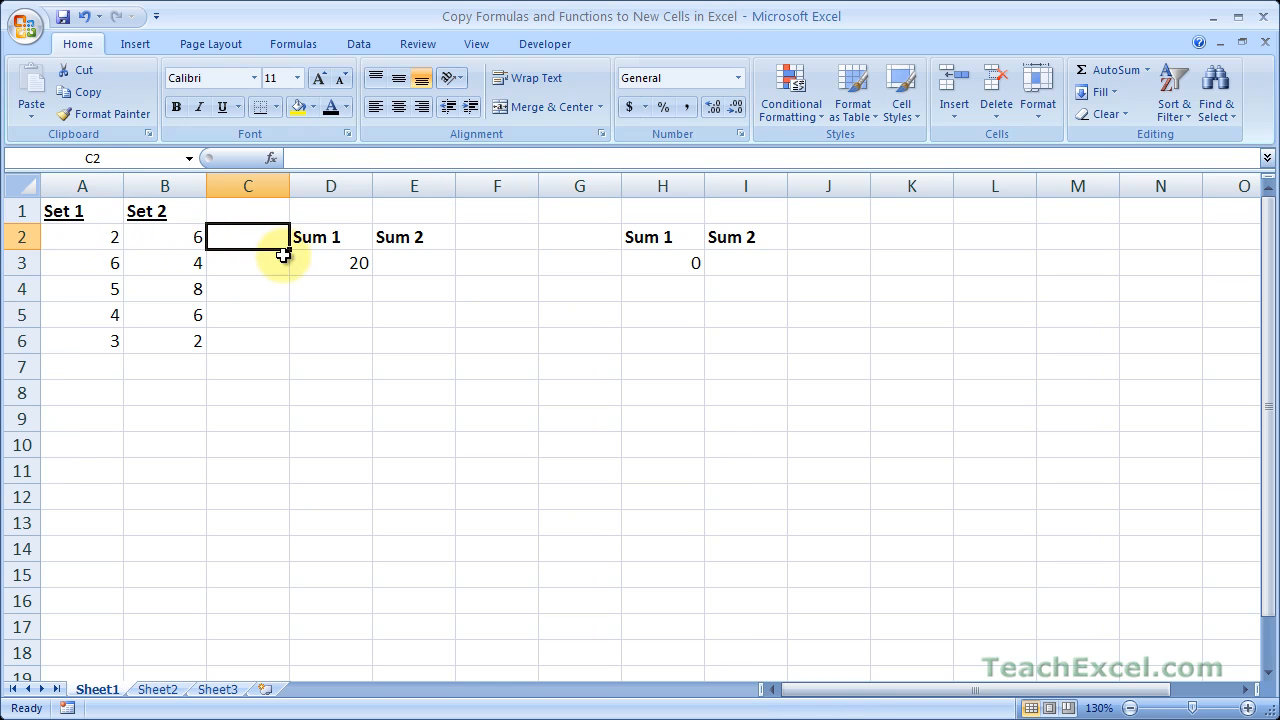
left_click(306, 237)
left_click(400, 234)
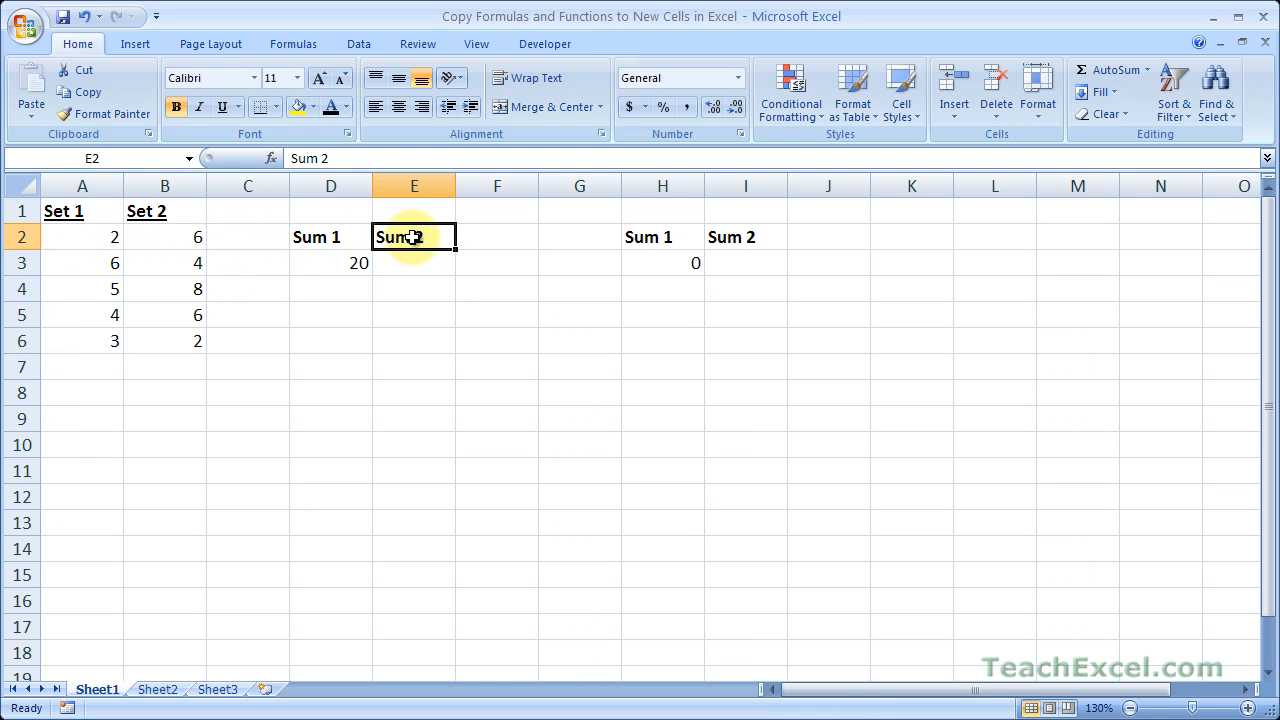
left_click_drag(420, 238, 408, 343)
left_click(414, 257)
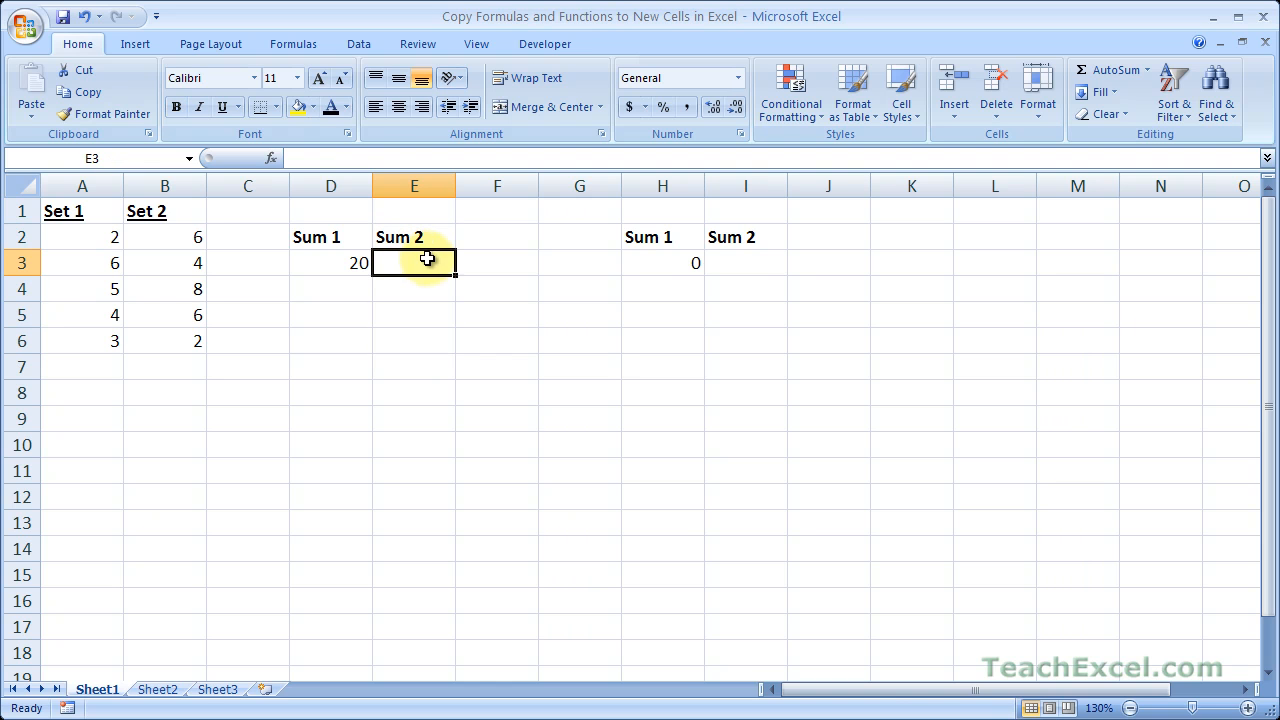
Step: Examine the range reference inside the SUM formula in H3
left_click(657, 260)
double_click(657, 260)
left_click_drag(677, 263, 723, 262)
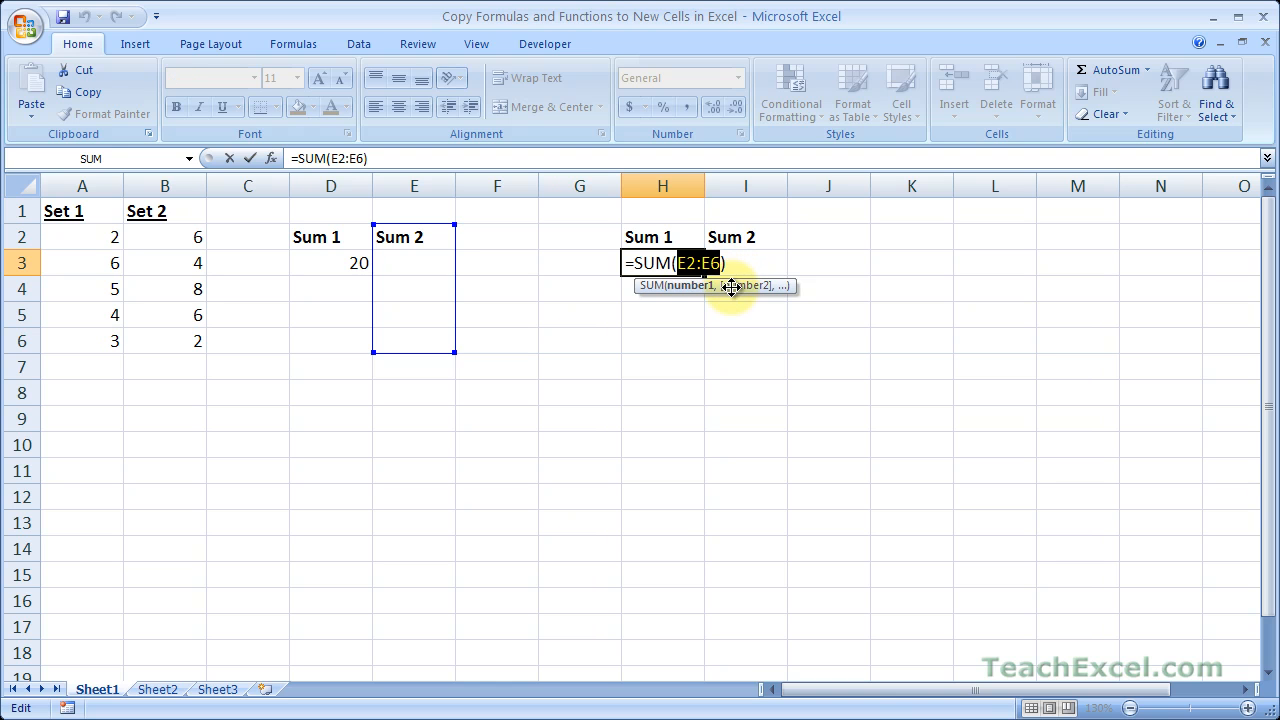
key("Escape")
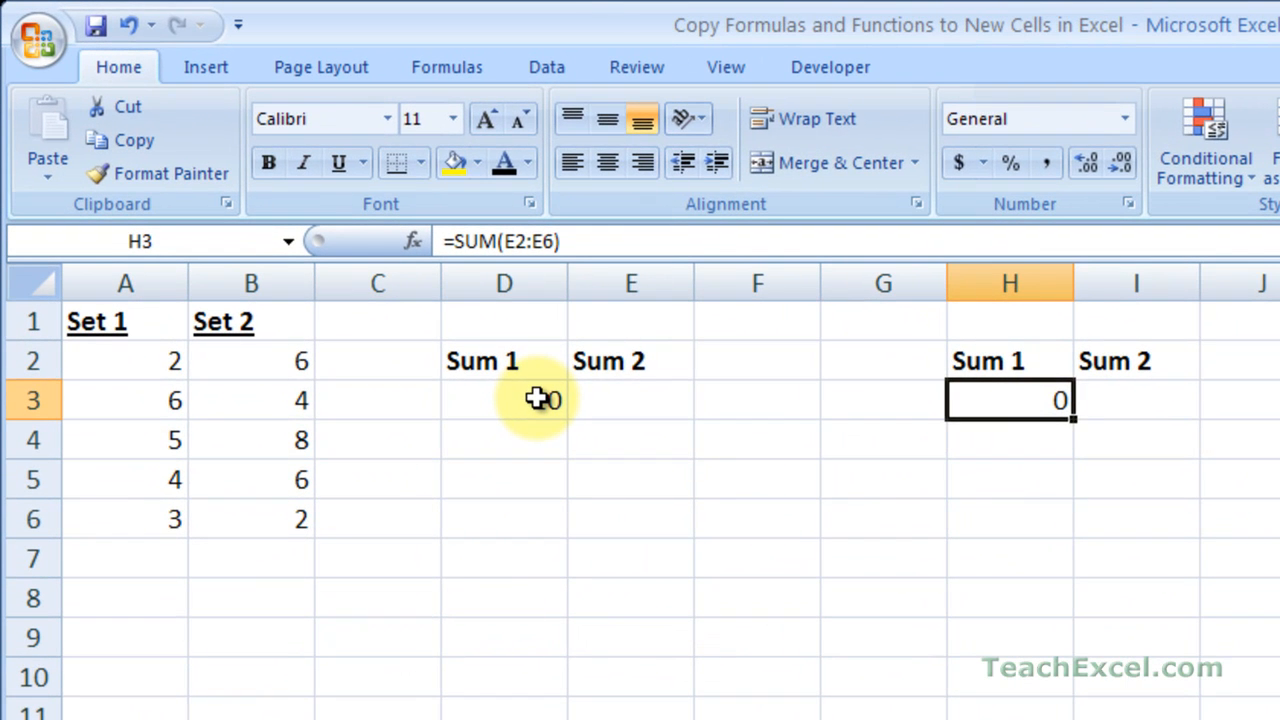
Step: Make the range in D3's SUM formula fully absolute so it reads =SUM($A$2:$A$6)
left_click(540, 400)
double_click(540, 400)
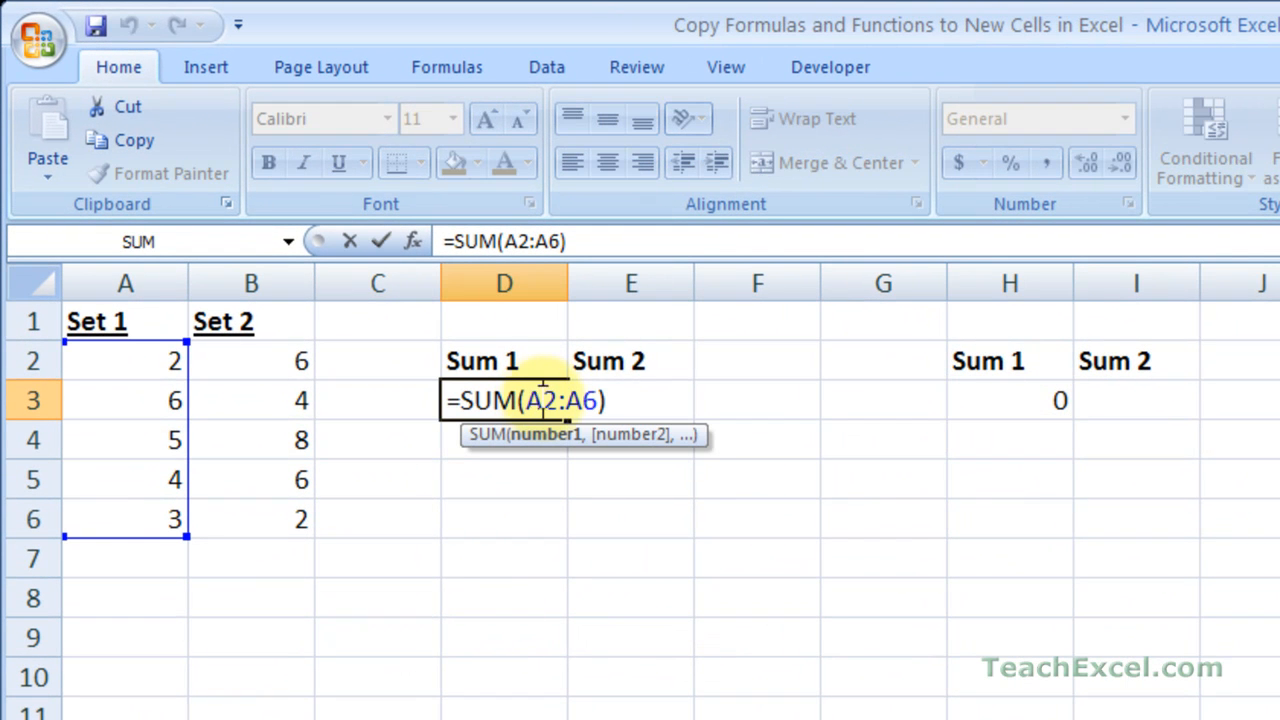
left_click(583, 398)
left_click(565, 399)
left_click(543, 399)
left_click(522, 398)
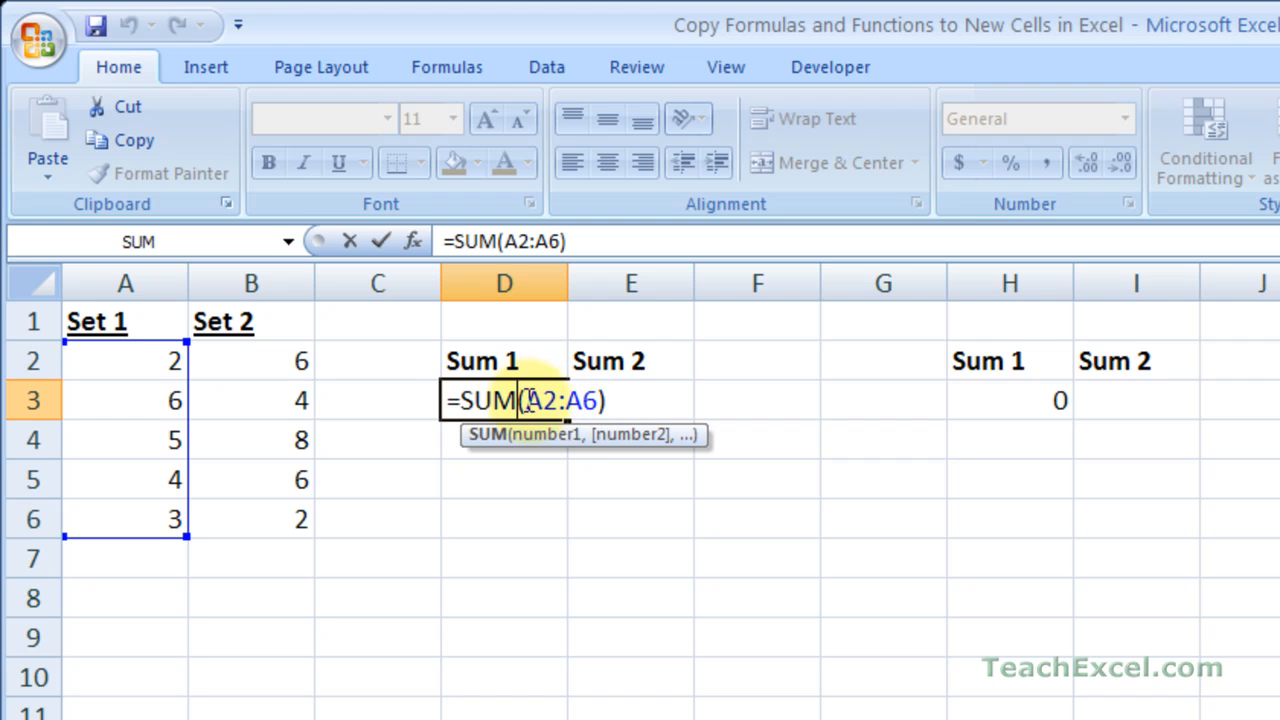
left_click(528, 398)
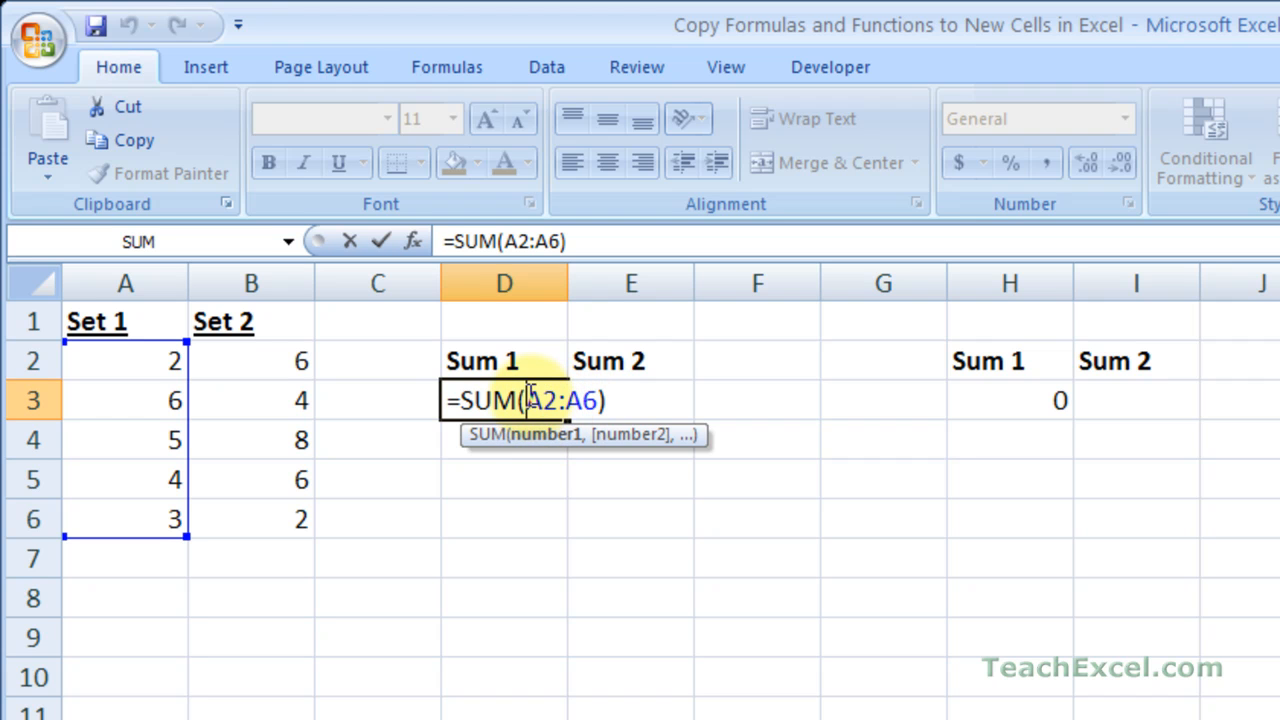
type("$")
left_click(549, 399)
type("$")
left_click(597, 400)
type("$")
left_click(627, 400)
type("$")
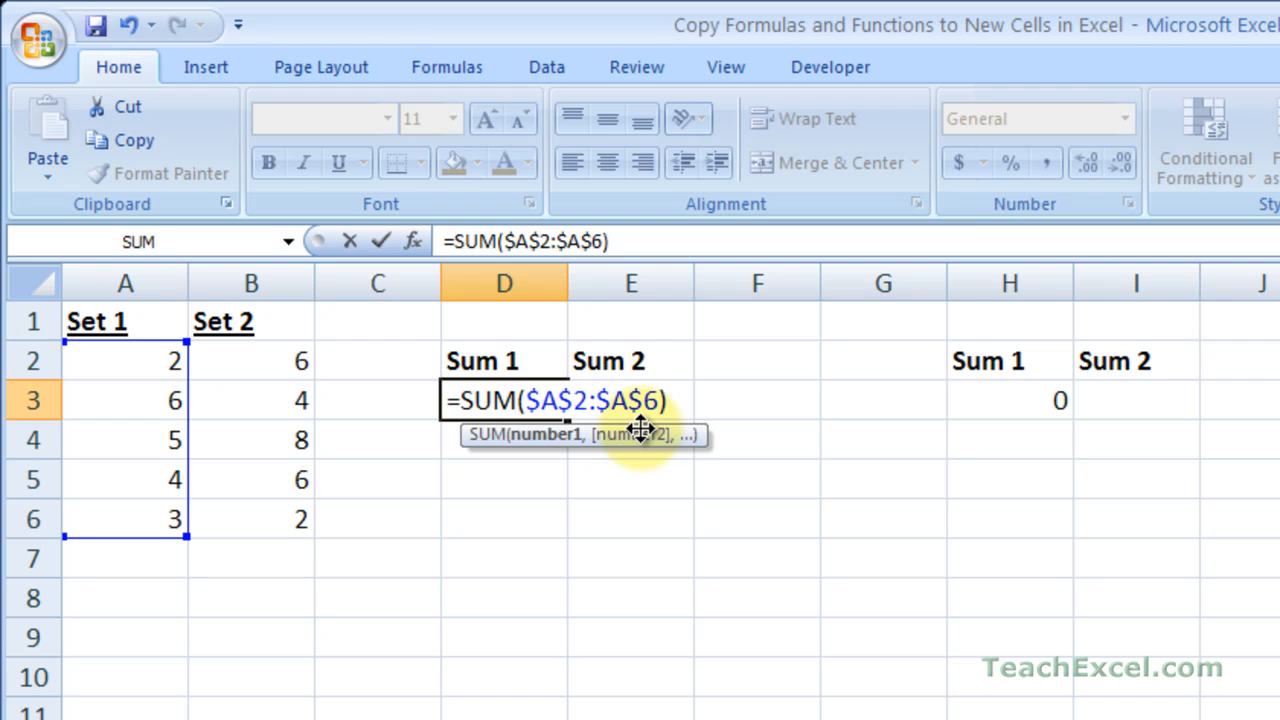
key("Return")
Step: Copy the absolute-reference SUM formula from D3 and paste it into H3, replacing the existing formula
left_click(552, 401)
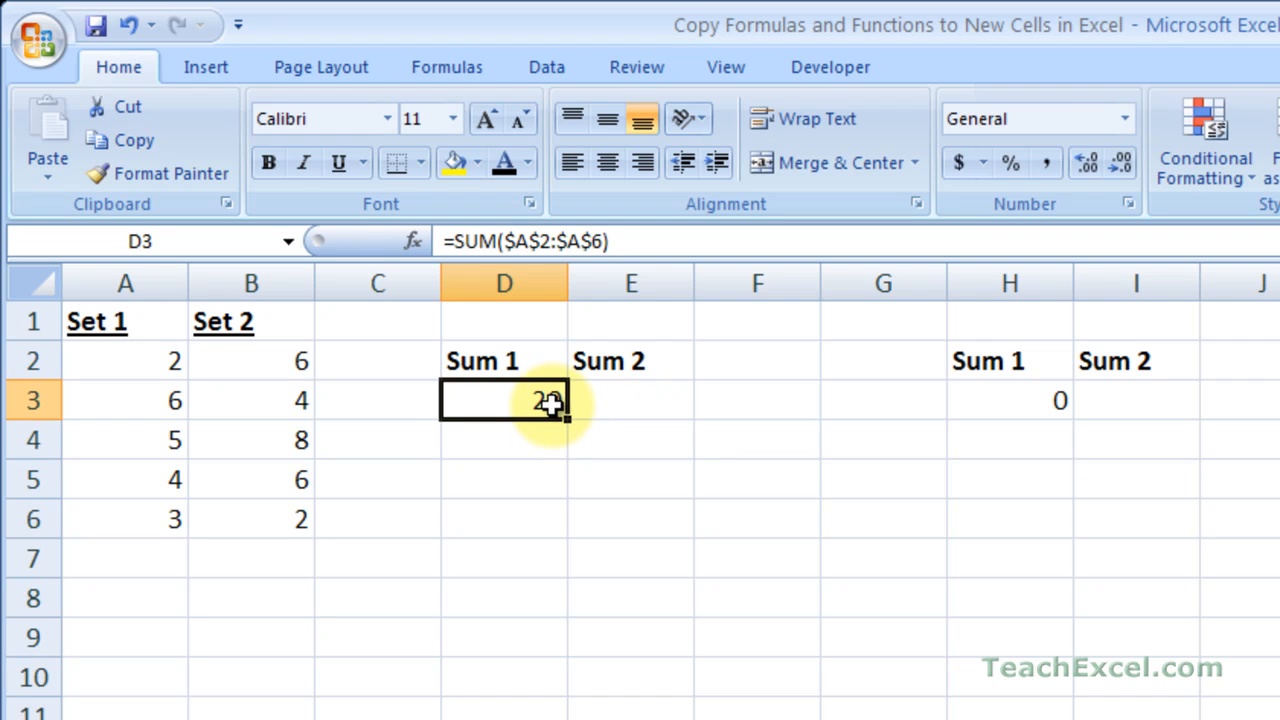
key("ctrl+c")
left_click(988, 410)
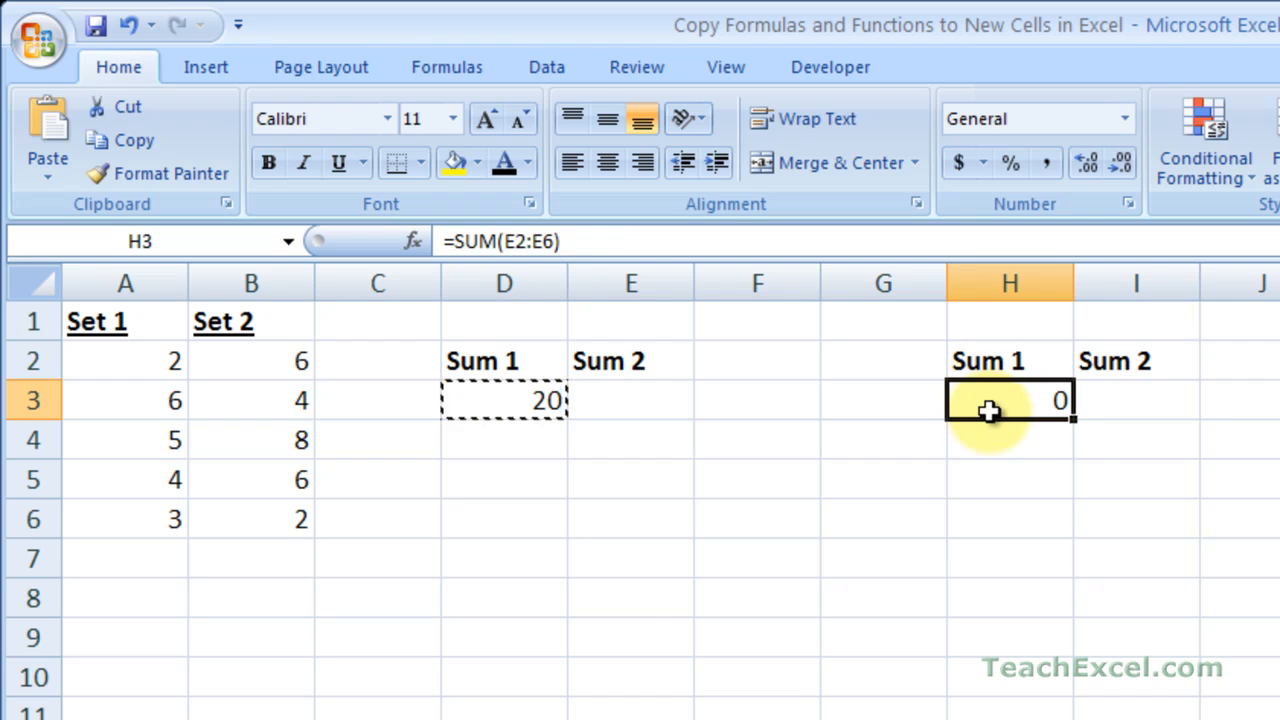
key("ctrl+v")
Step: Examine the range reference in H3's pasted formula, leaving the formula as it is
double_click(986, 405)
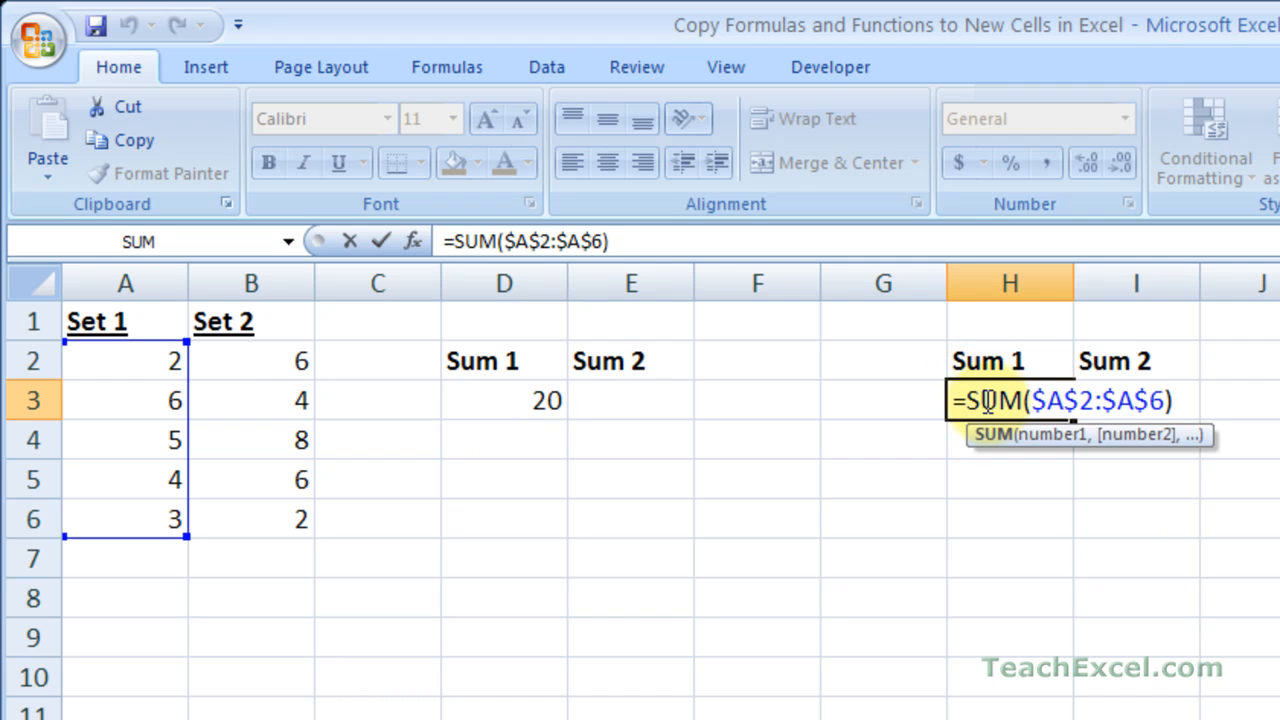
left_click_drag(1026, 397, 1165, 400)
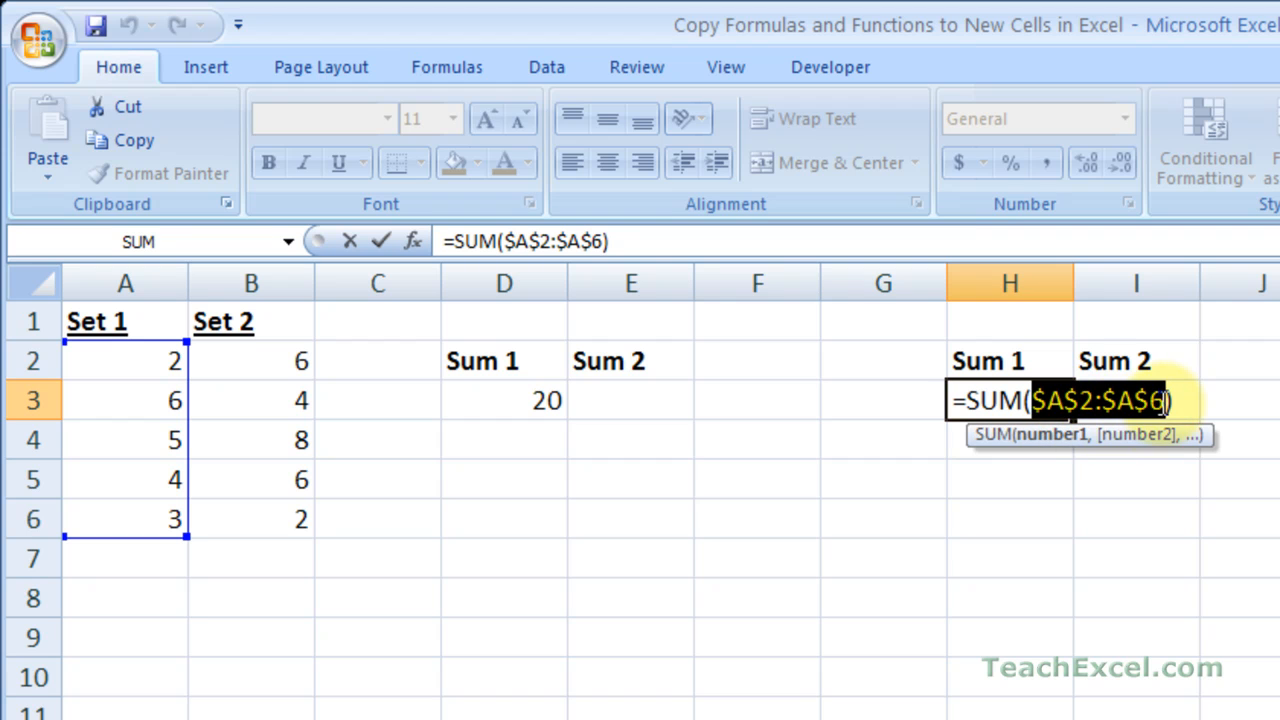
left_click(966, 400)
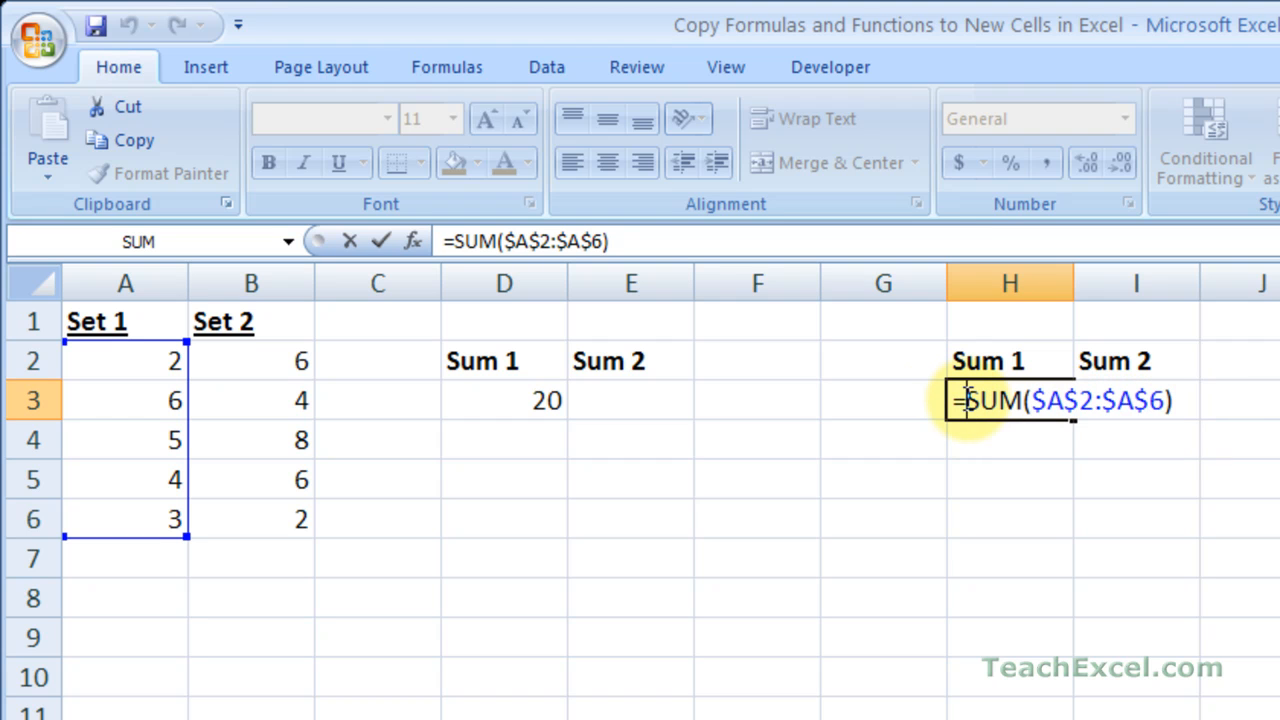
key("Escape")
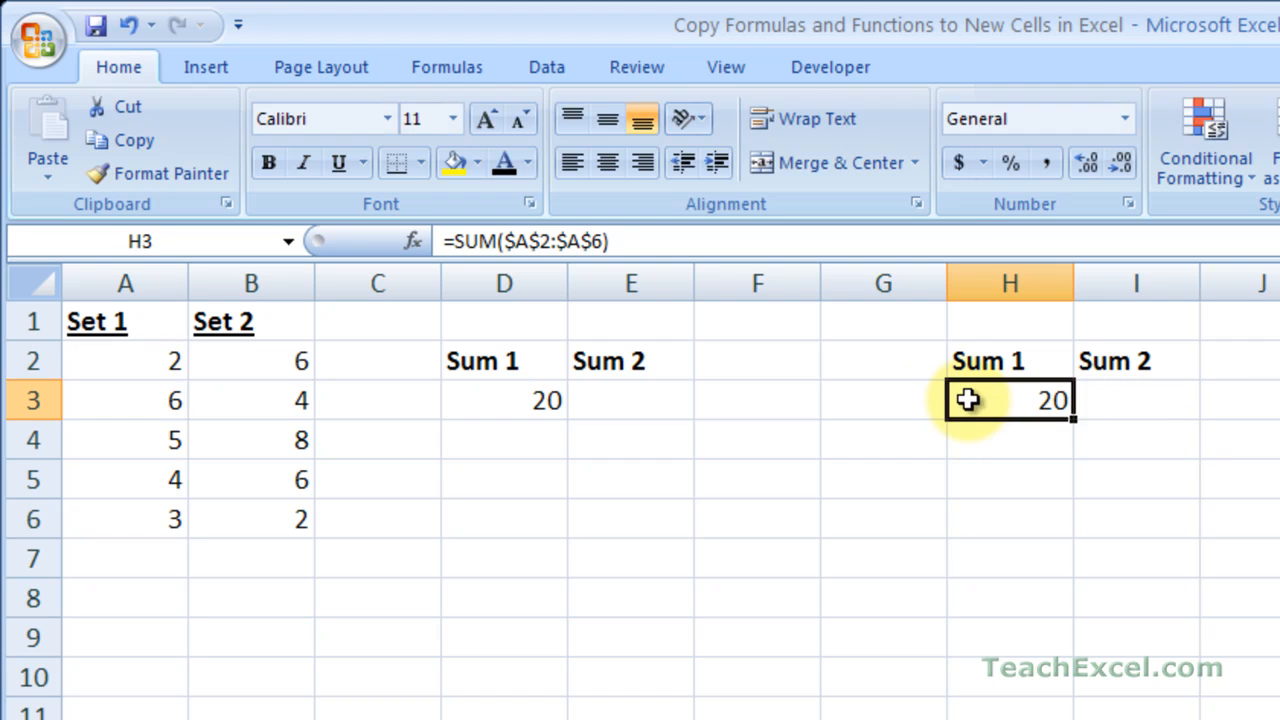
Step: Cycle the range in D3's formula through its mixed, relative and absolute reference types, and finish on $A$2:$A$6
double_click(529, 399)
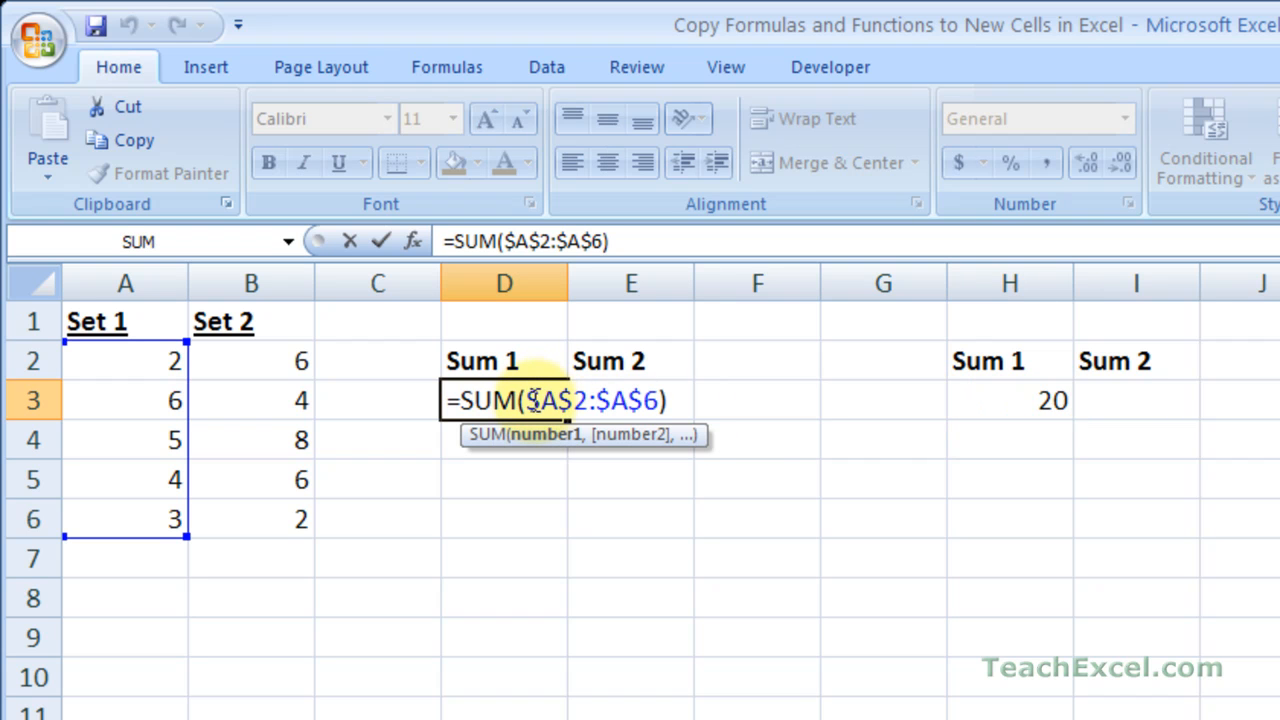
left_click_drag(529, 399, 660, 400)
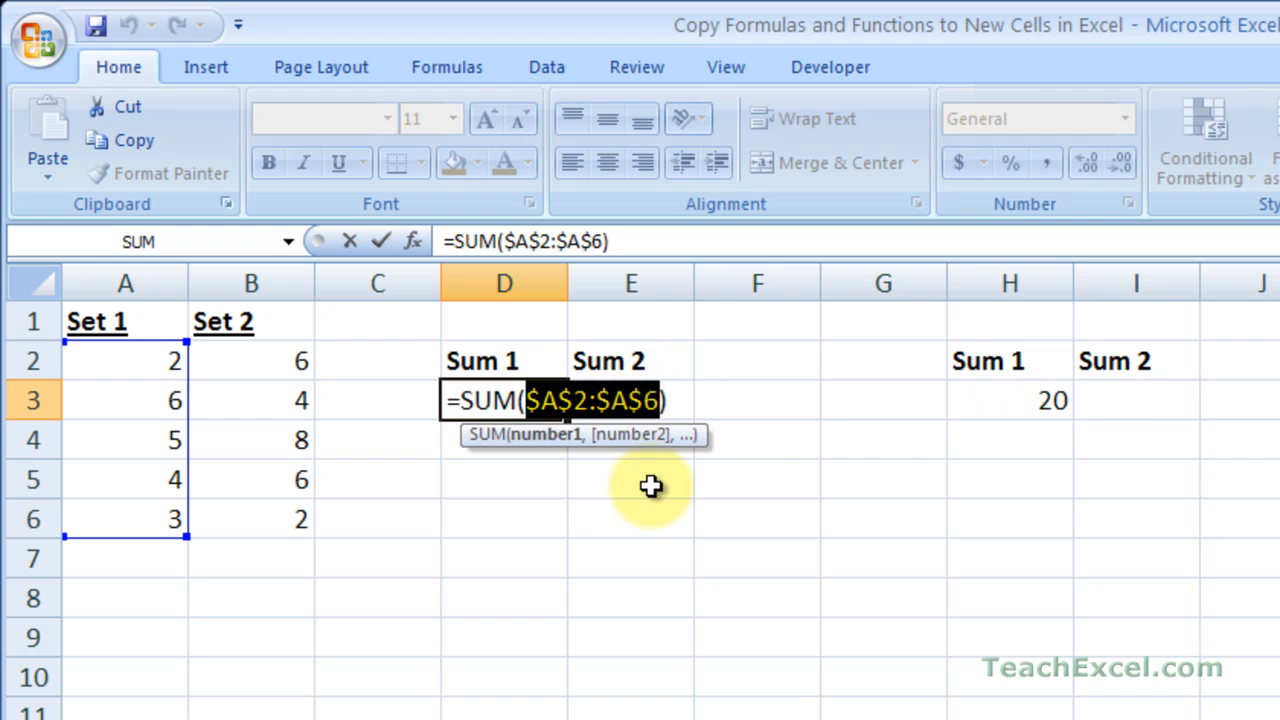
key("F4")
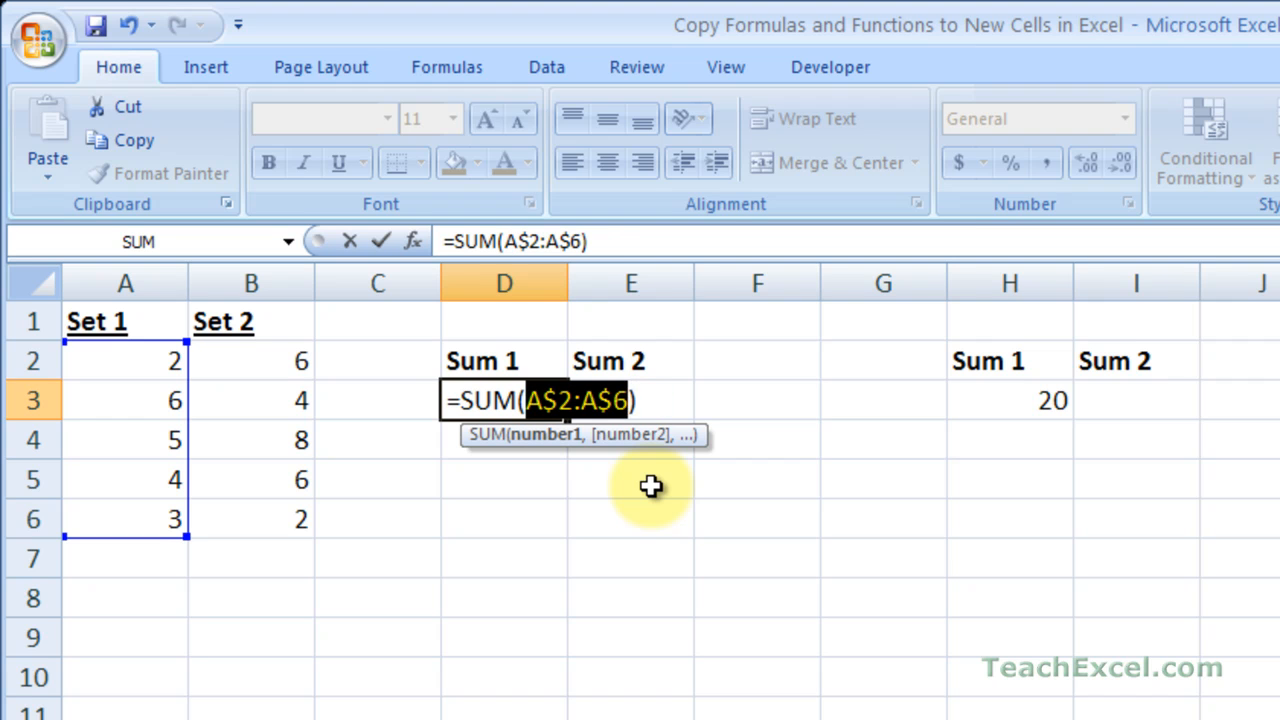
key("F4")
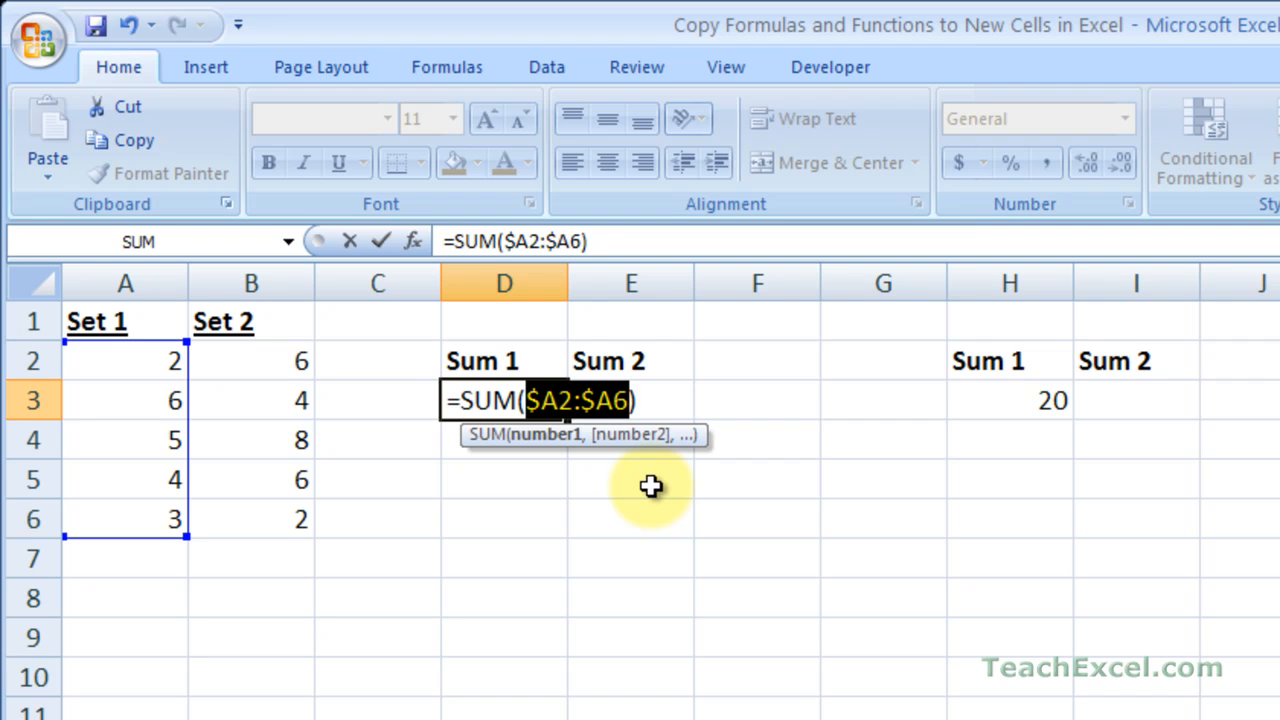
key("F4")
key("F4")
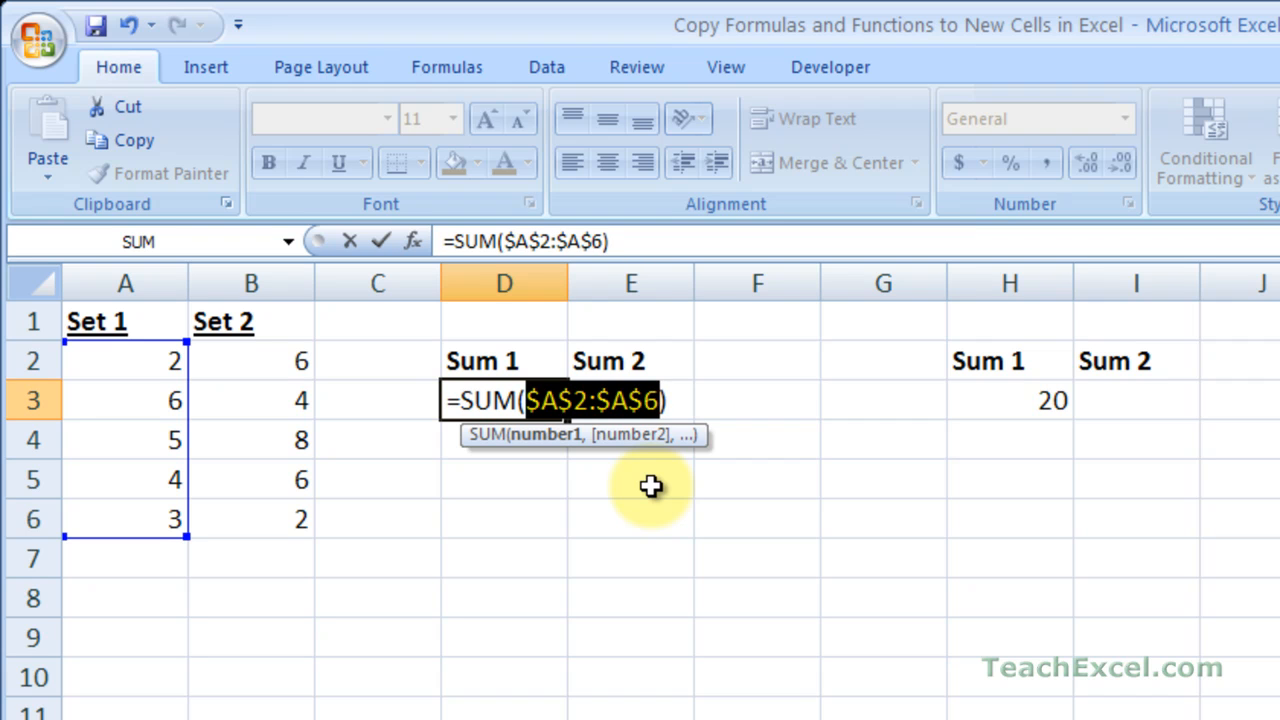
key("F4")
key("F4")
key("F4")
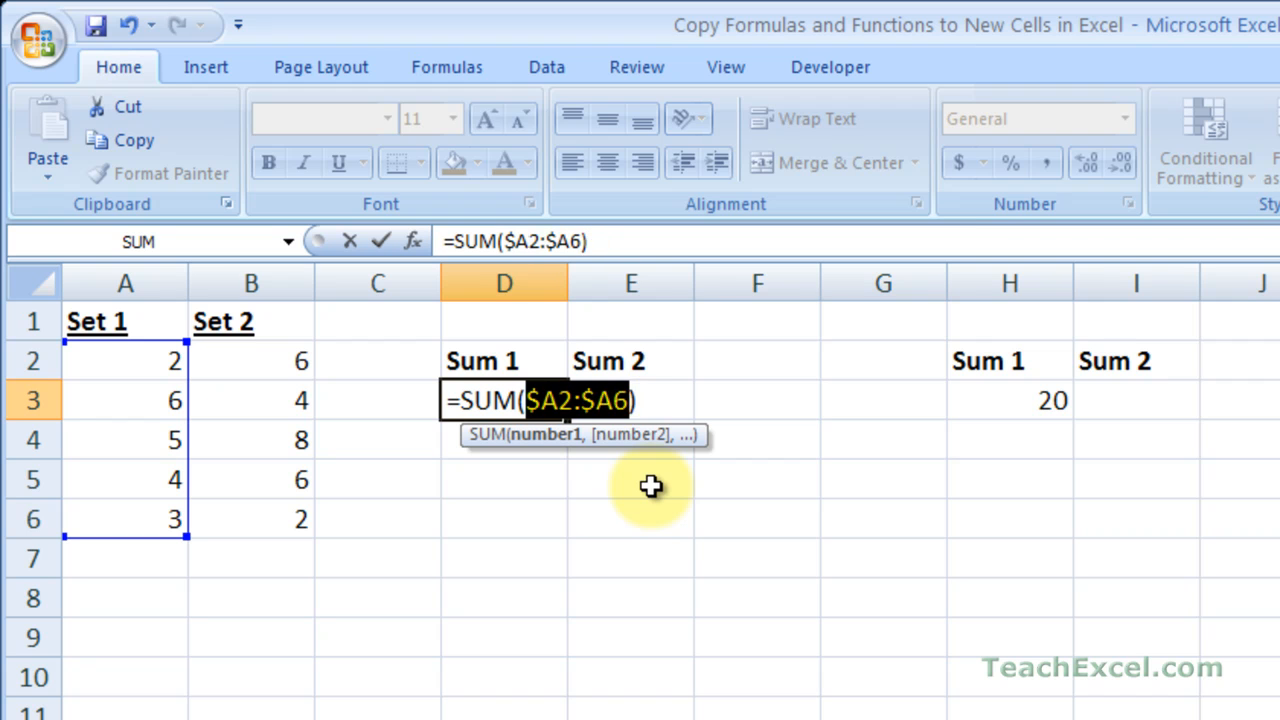
key("F4")
key("ctrl+Return")
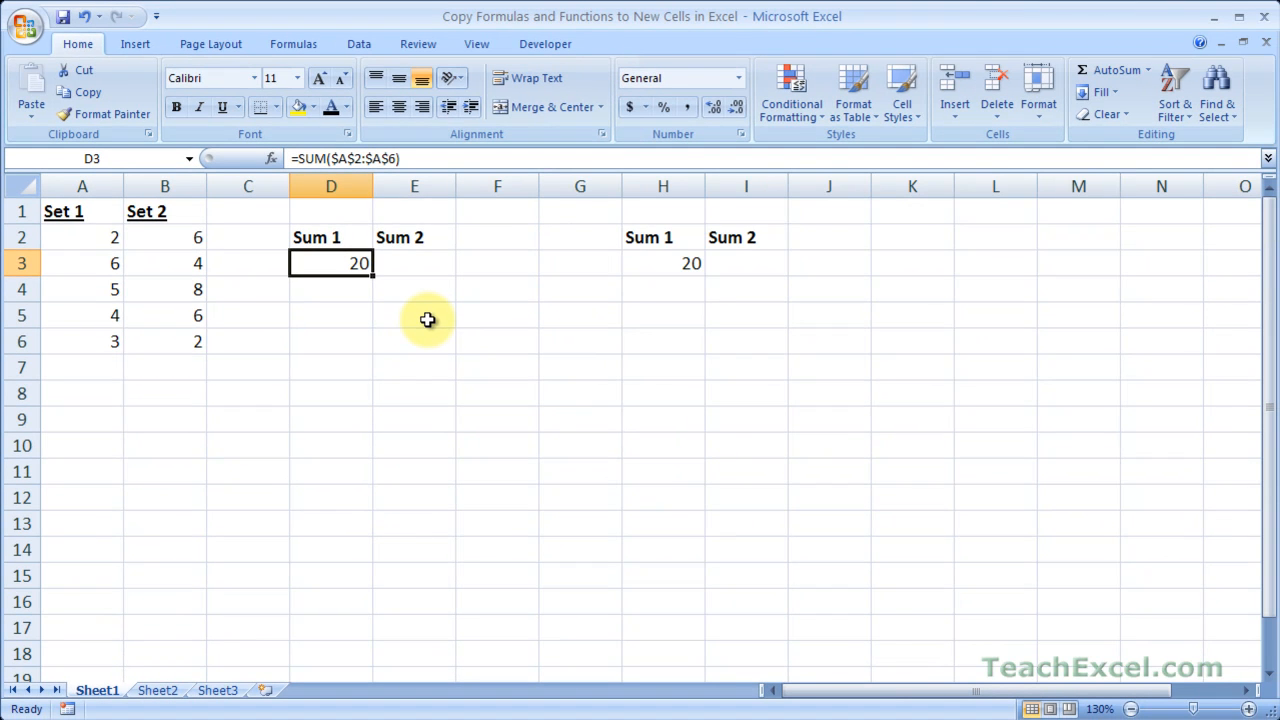
Step: Convert the range in D3's formula to relative references so it reads =SUM(A2:A6)
double_click(349, 262)
left_click_drag(345, 263, 434, 262)
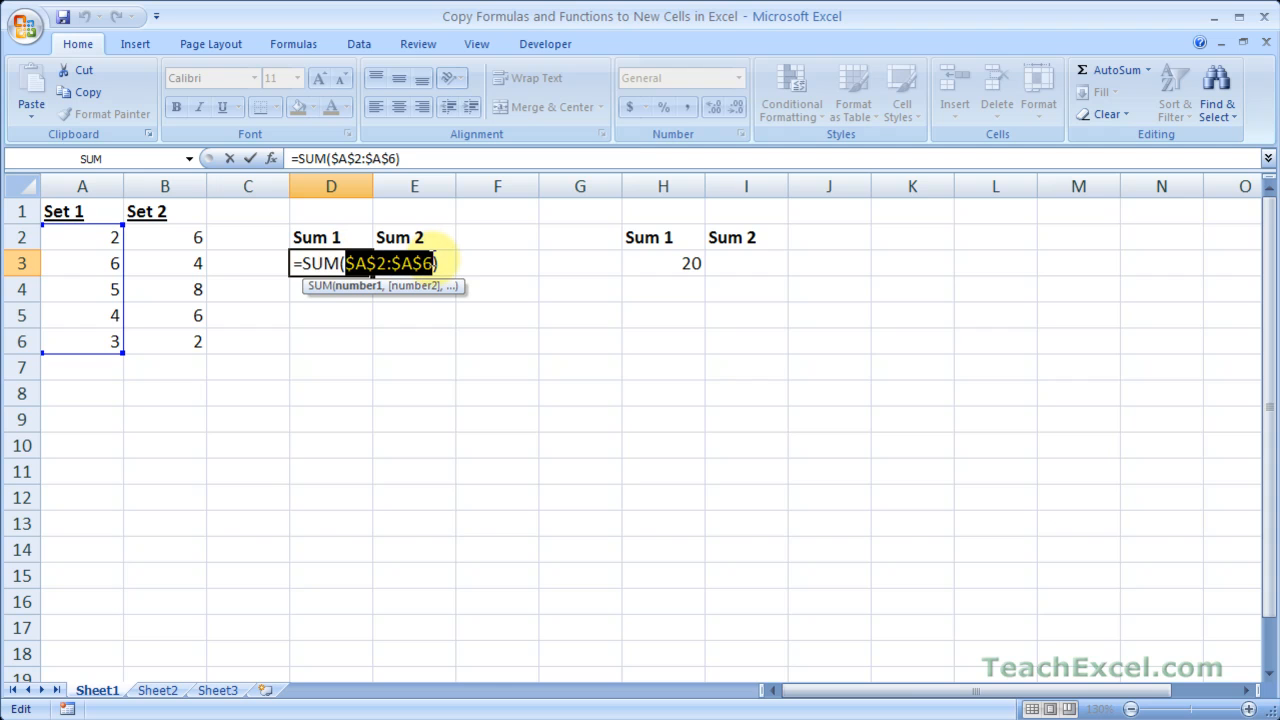
key("F4")
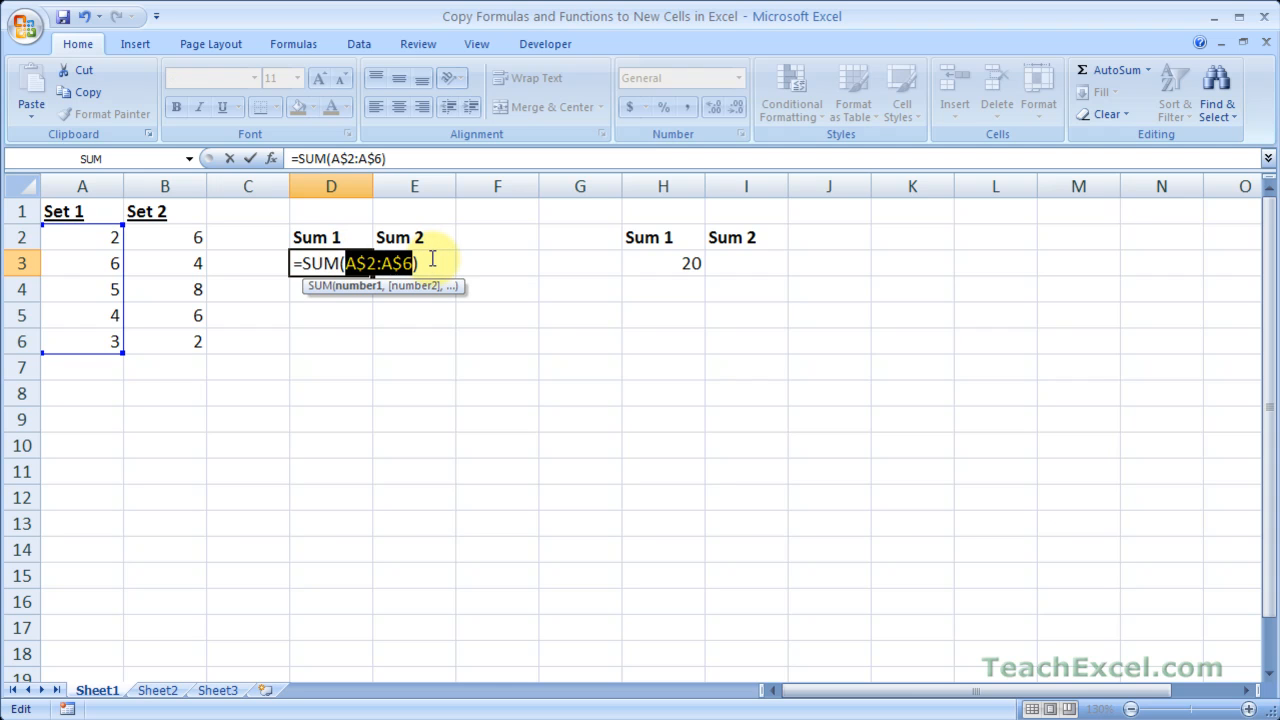
key("F4")
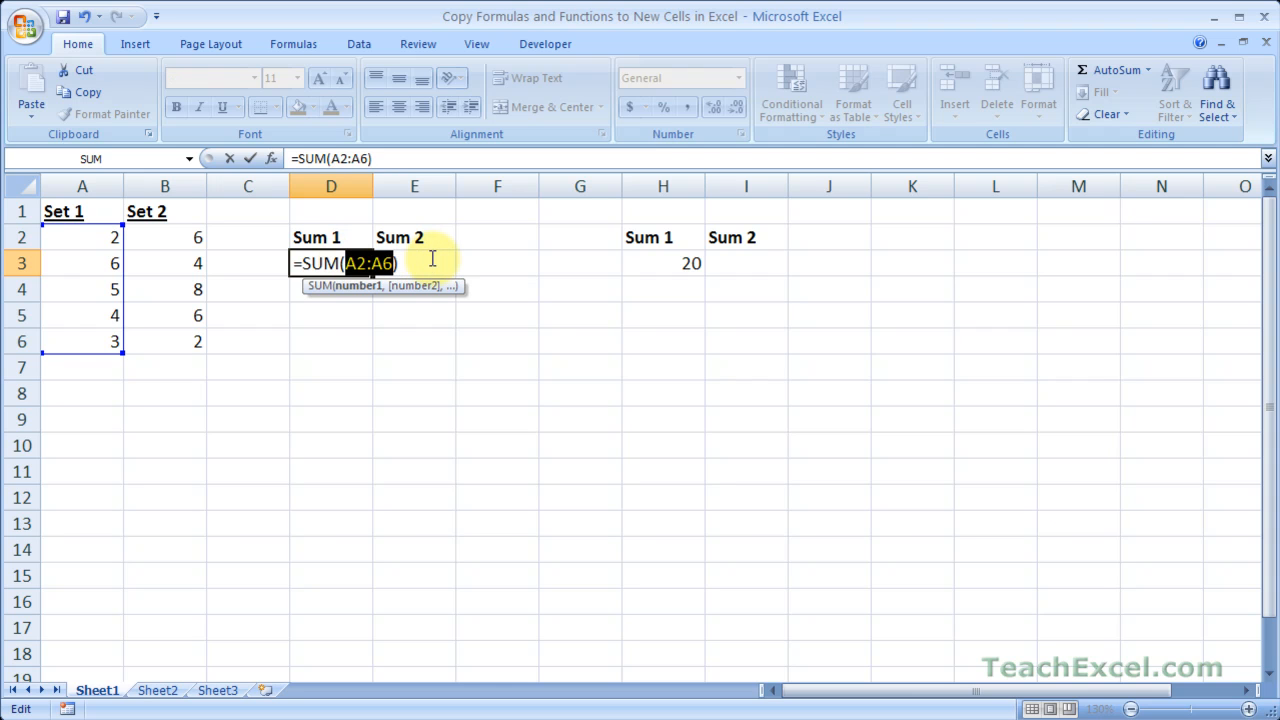
key("Return")
Step: Copy the relative SUM formula from D3 and paste it into E3 under Sum 2
left_click(358, 260)
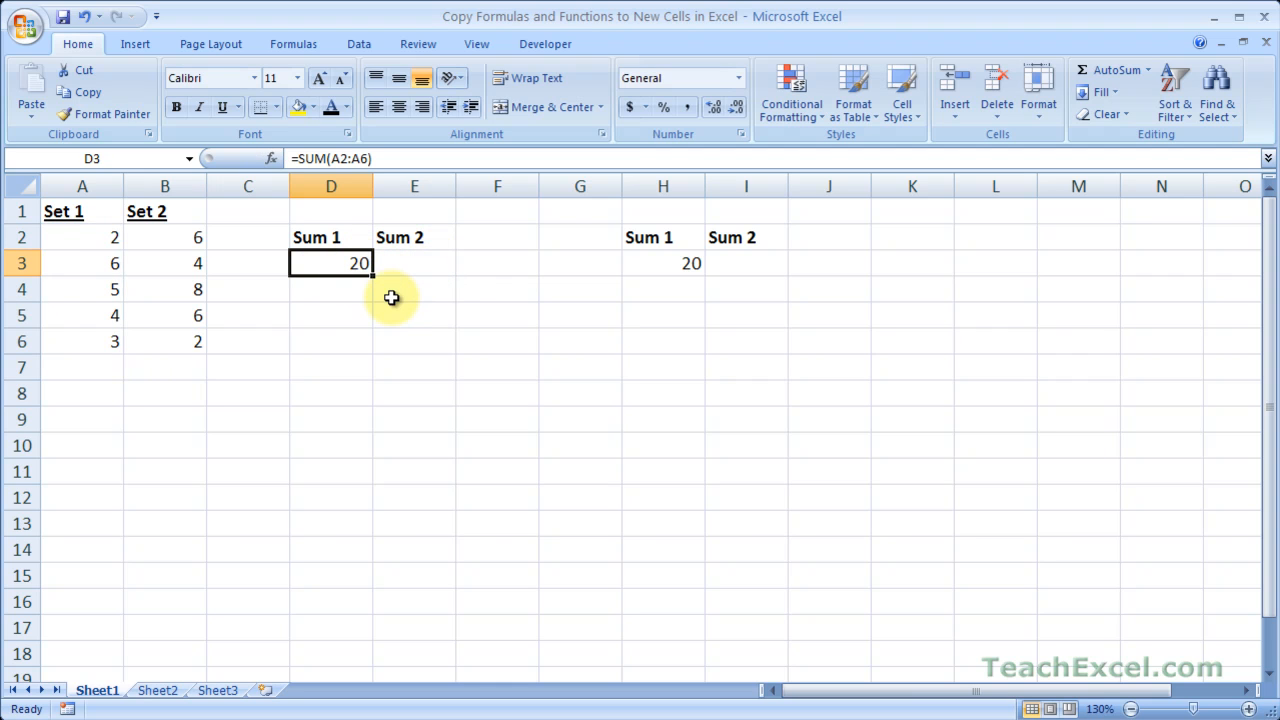
key("ctrl+c")
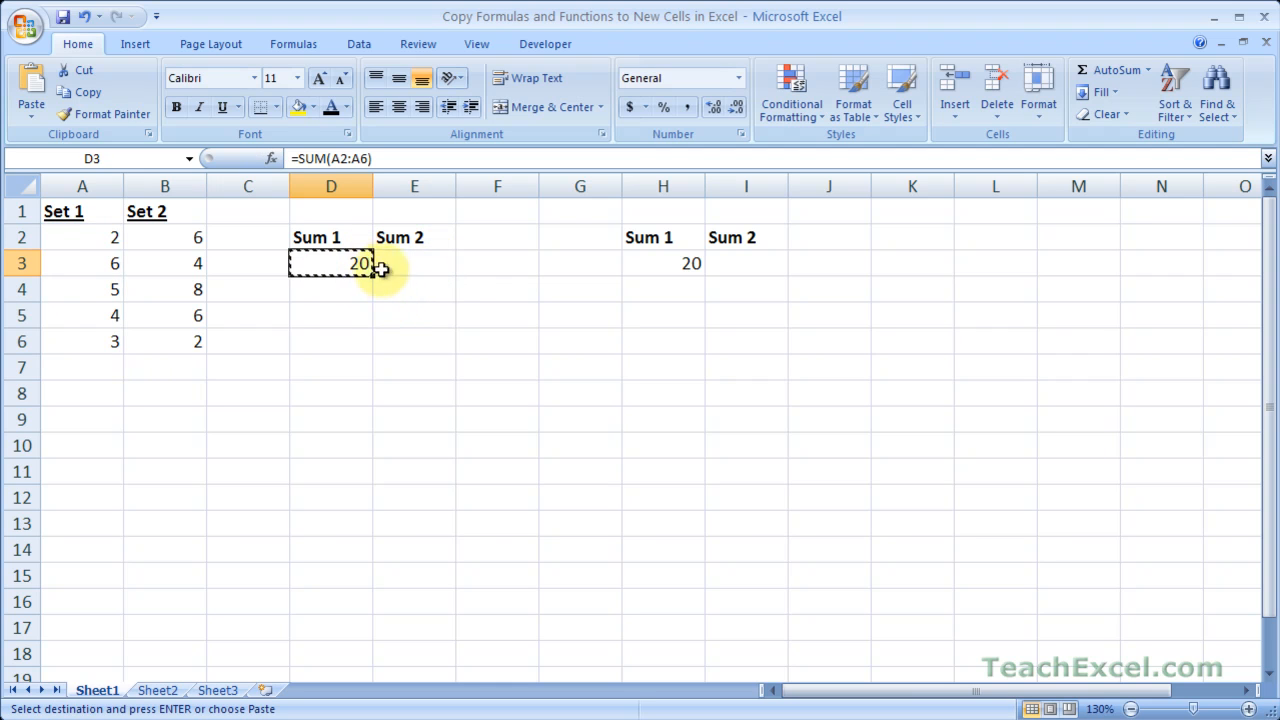
left_click(407, 269)
key("ctrl+v")
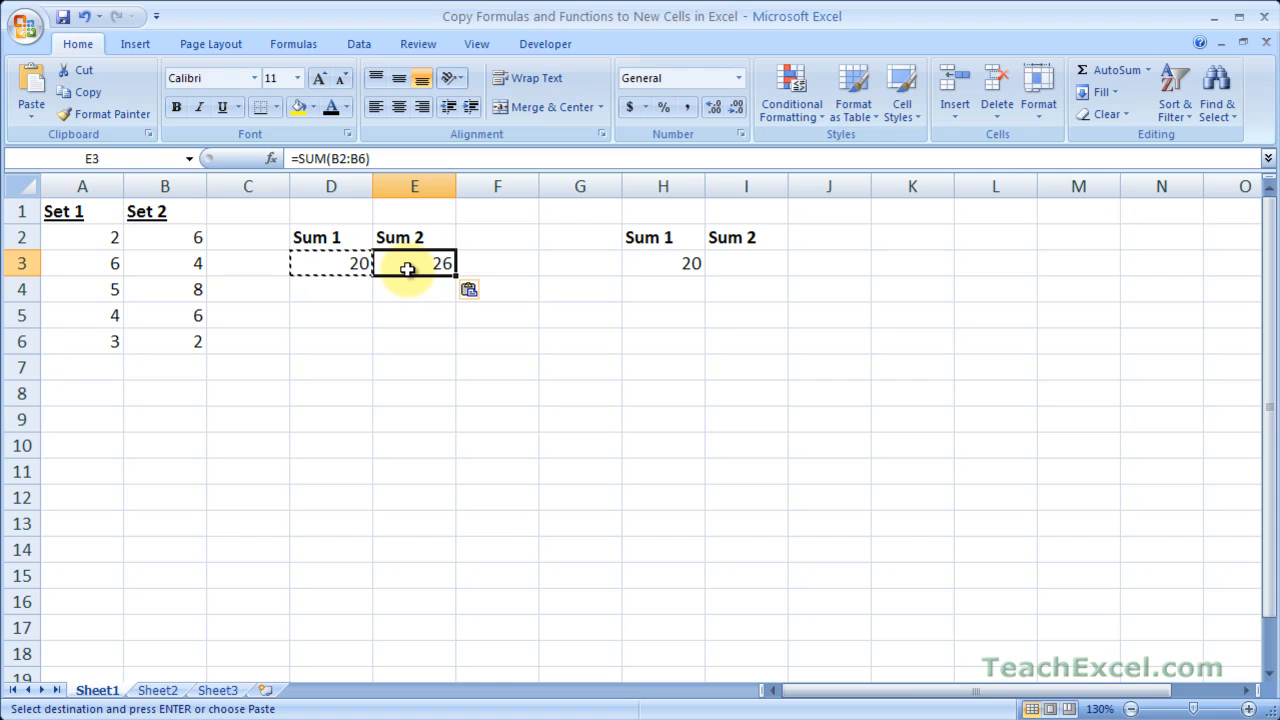
key("Escape")
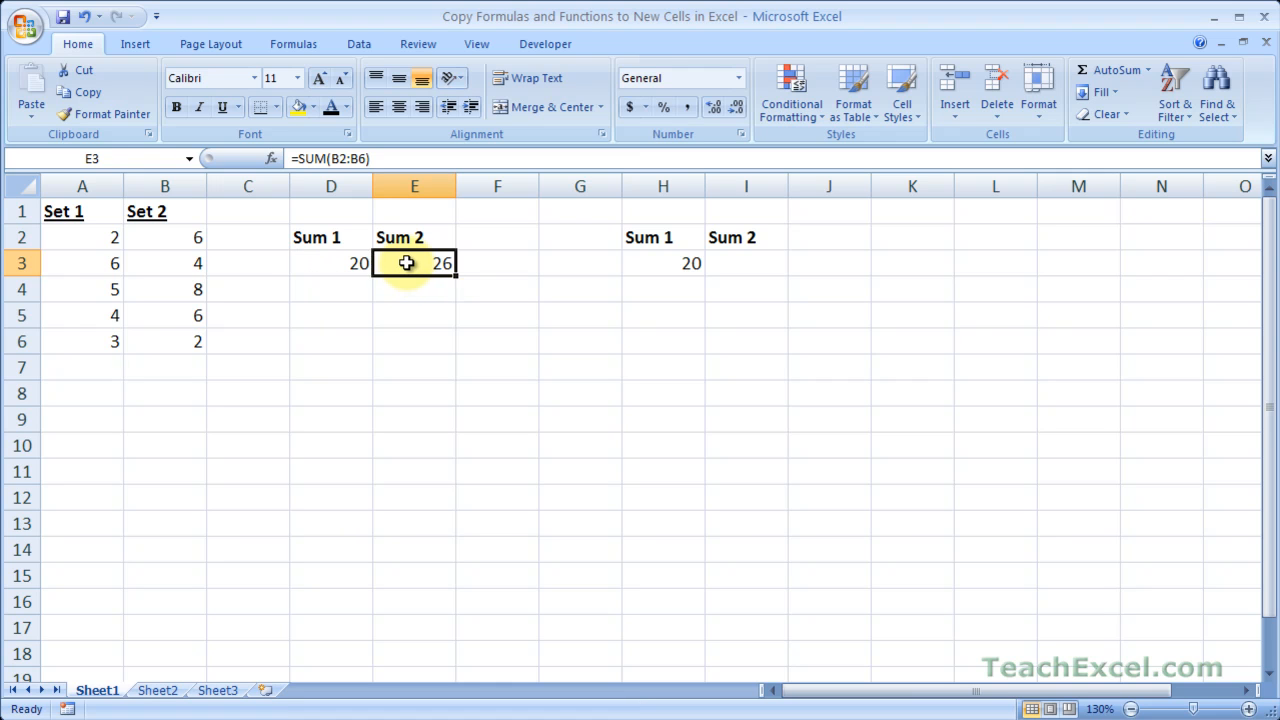
Step: Check which range the pasted formula in E3 references, and clear the cell
double_click(407, 263)
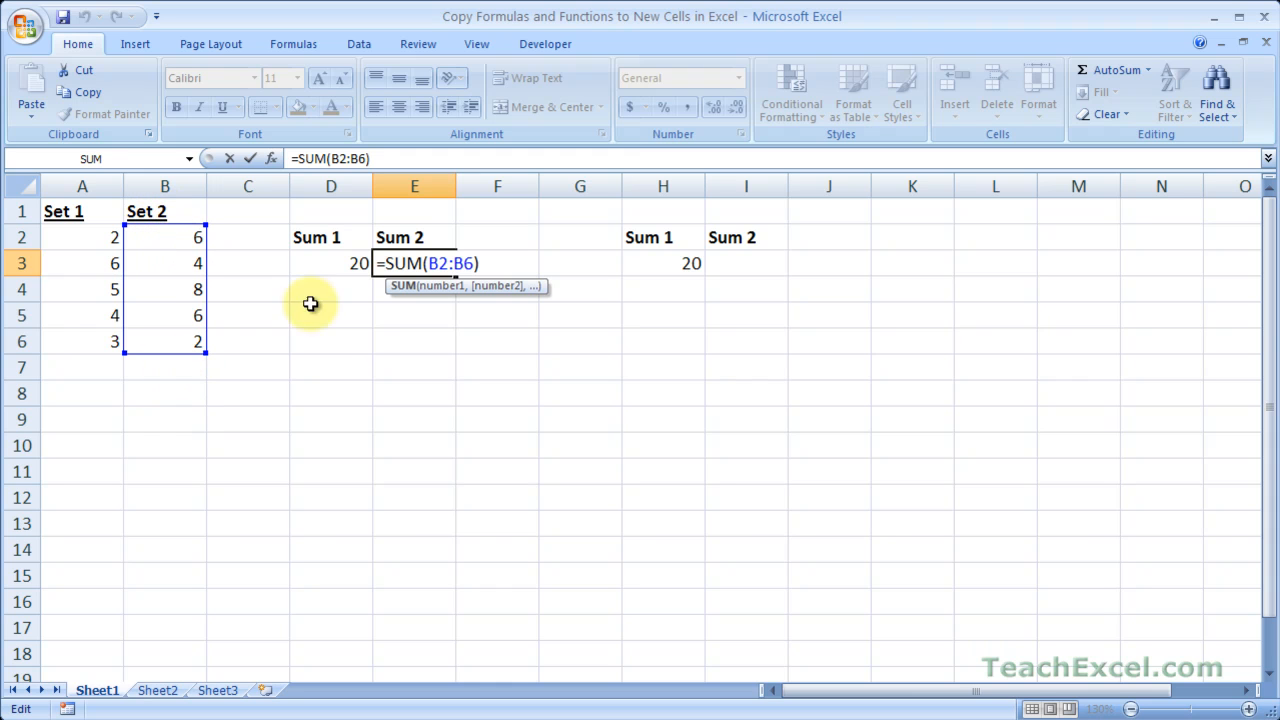
key("Escape")
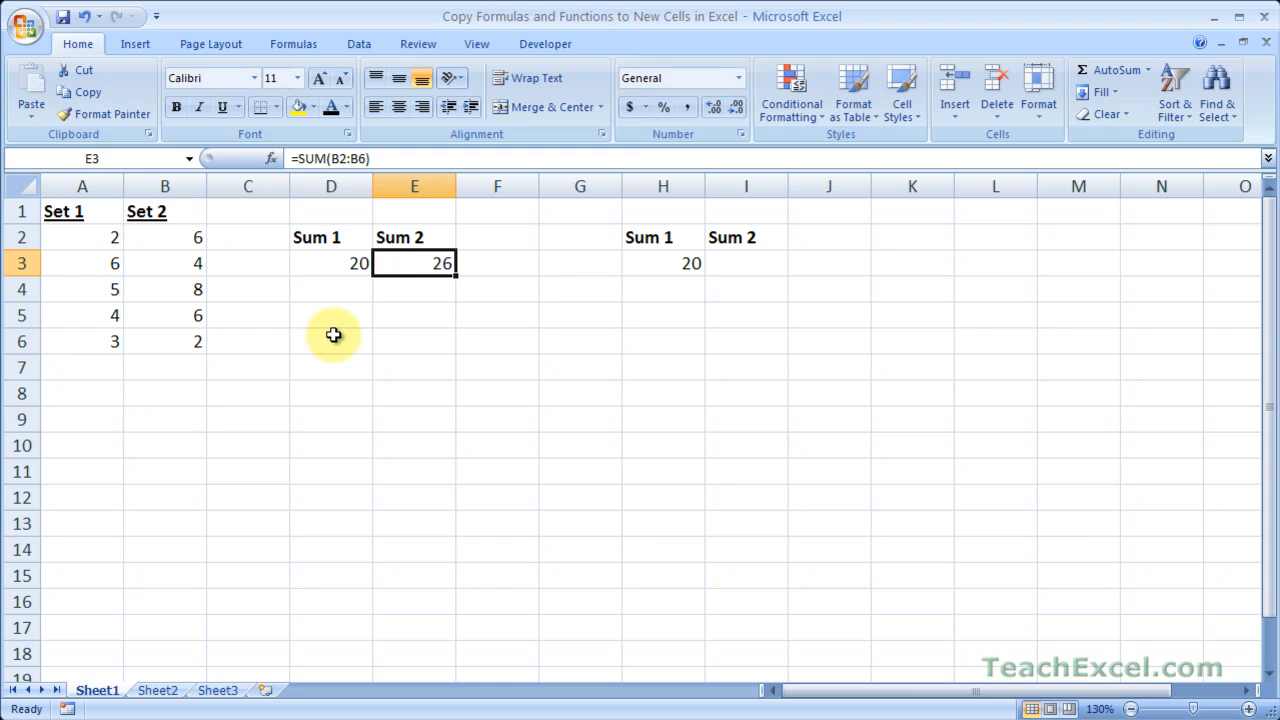
key("Delete")
Step: Fill the SUM formula from D3 across into E3 and check the range it references
left_click(337, 257)
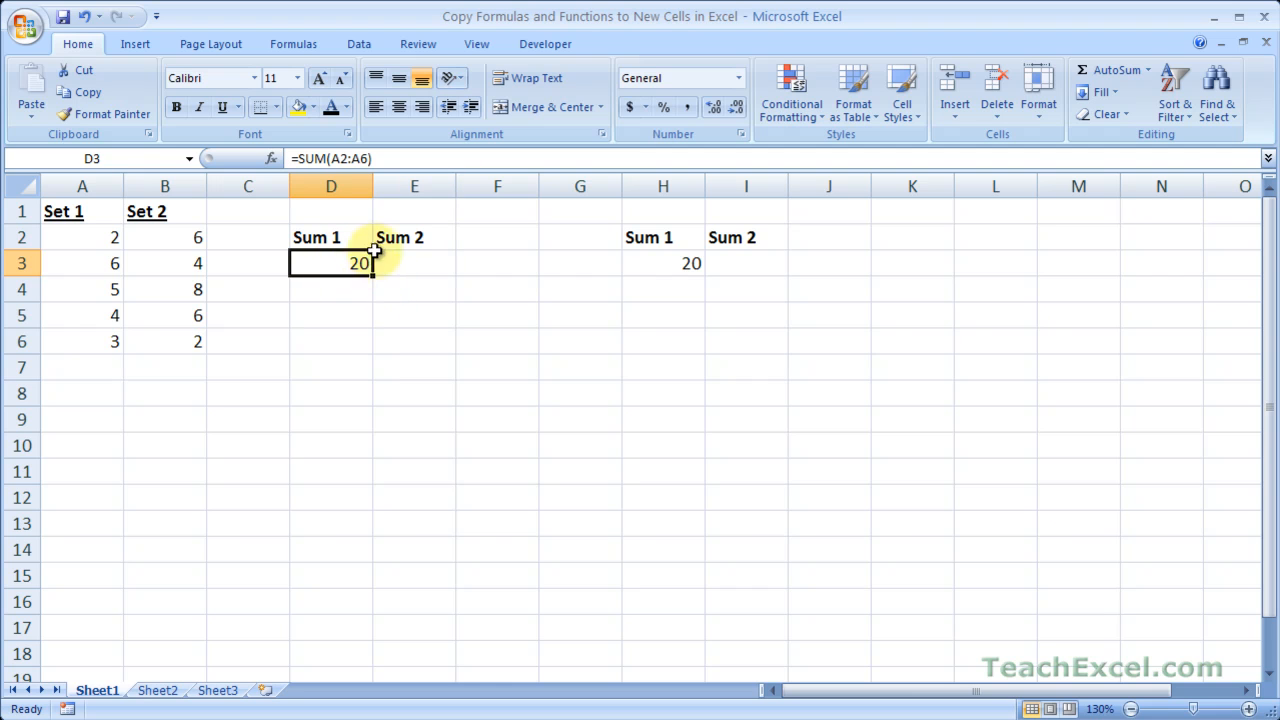
left_click_drag(372, 276, 441, 282)
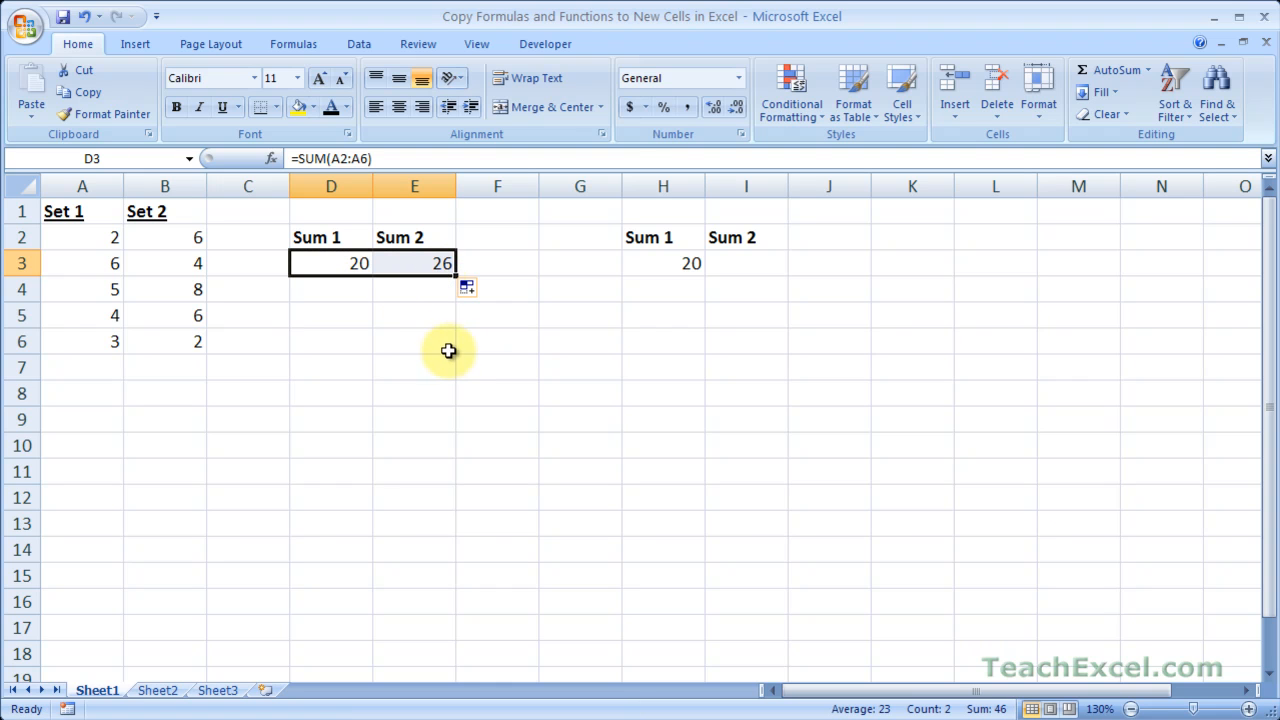
double_click(412, 265)
key("Escape")
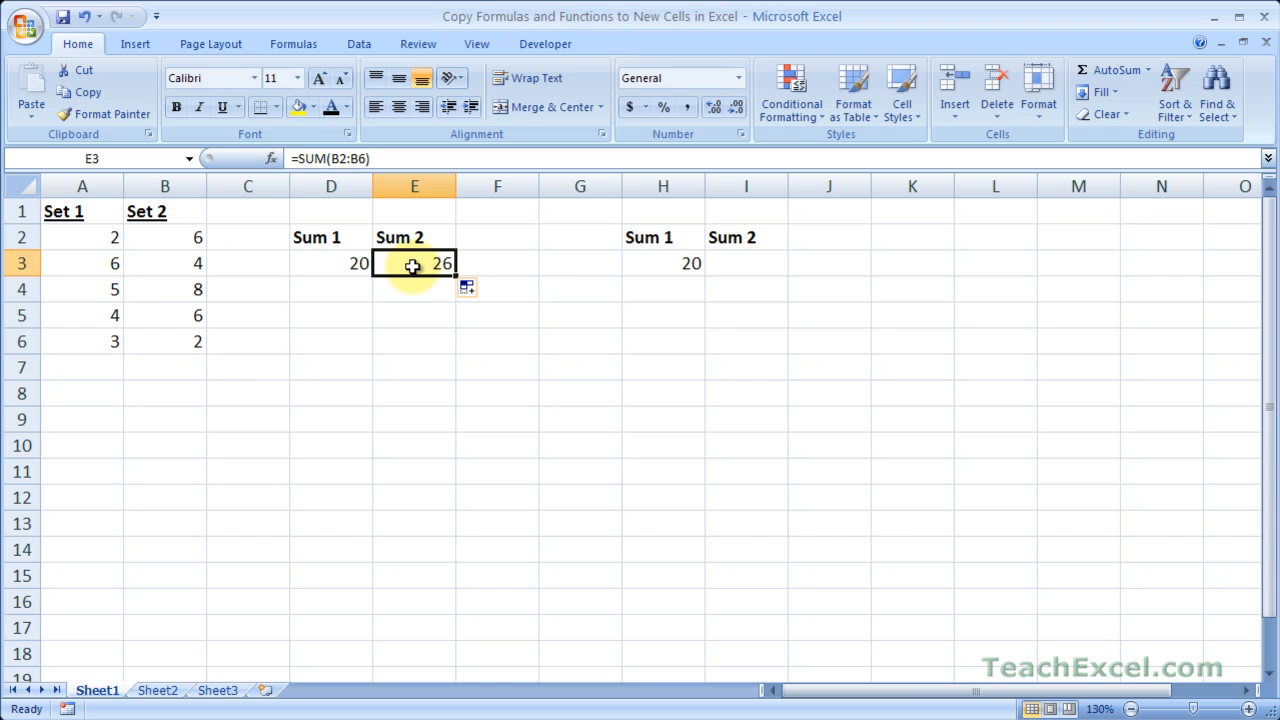
Step: Copy the SUM formula from D3 and paste it into D11
left_click(342, 263)
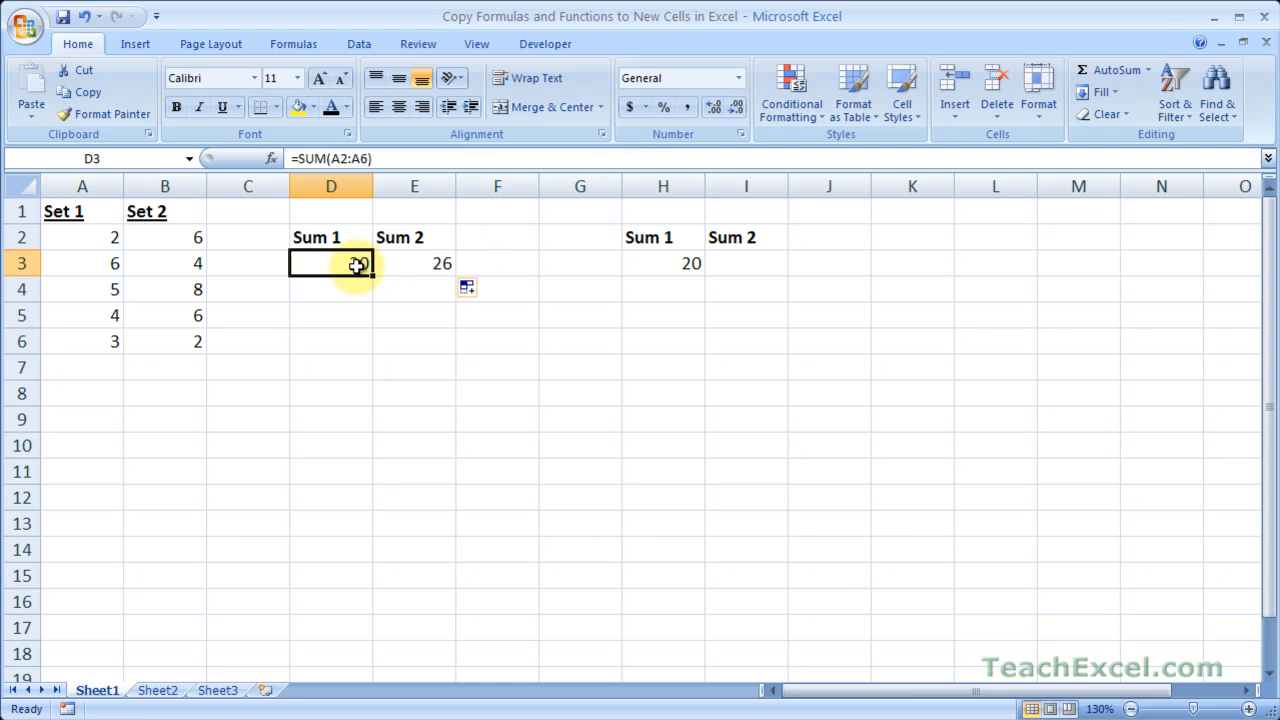
key("ctrl+c")
left_click(329, 468)
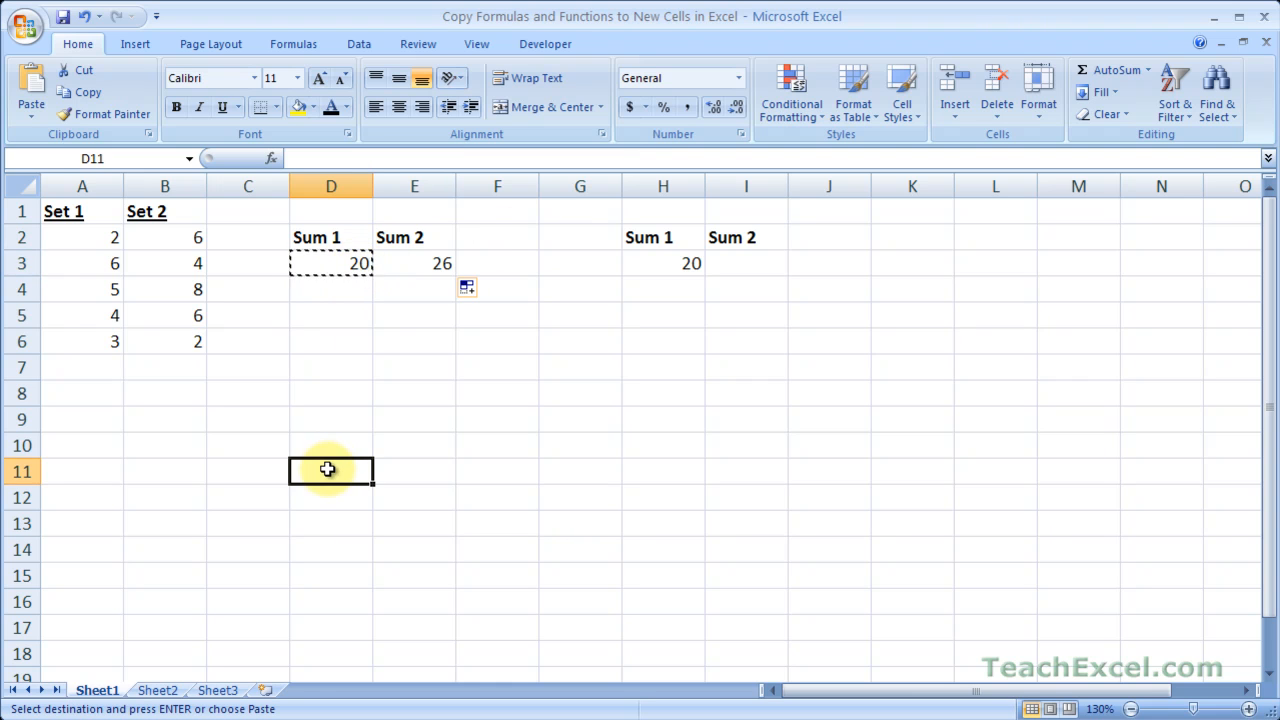
key("ctrl+v")
key("Escape")
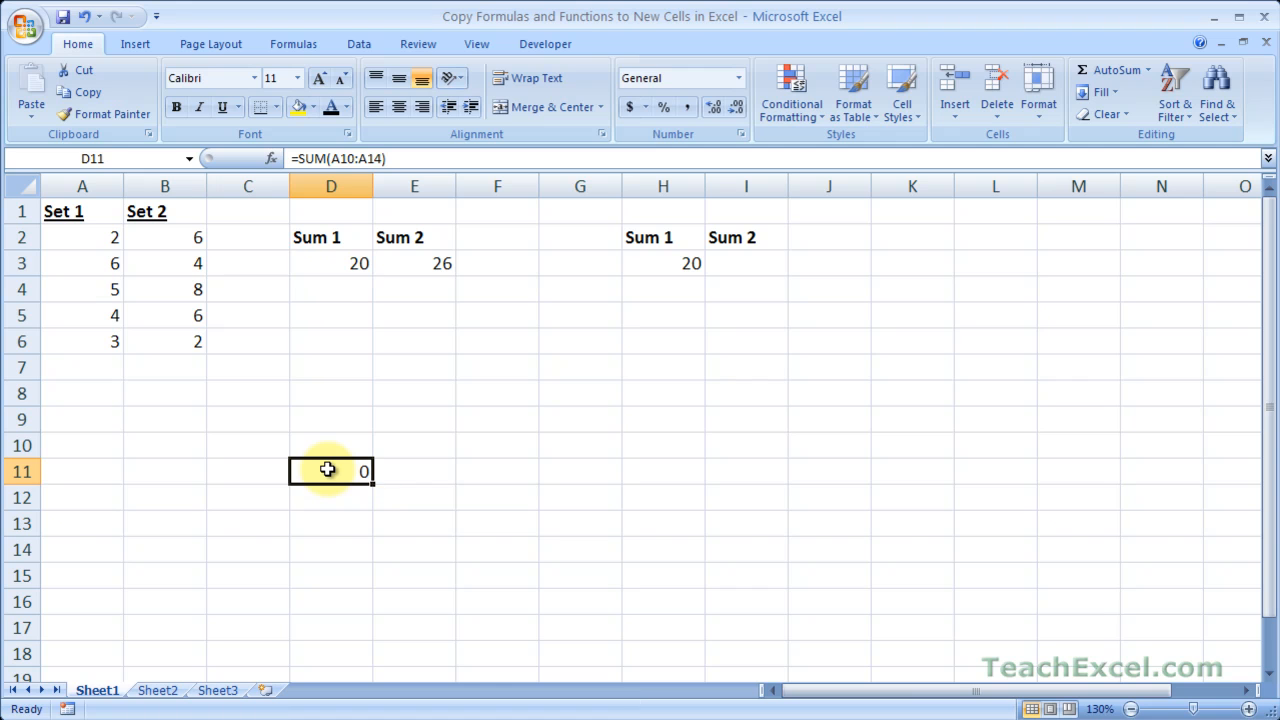
Step: Check which range the formula in D11 references, and clear the cell
double_click(327, 469)
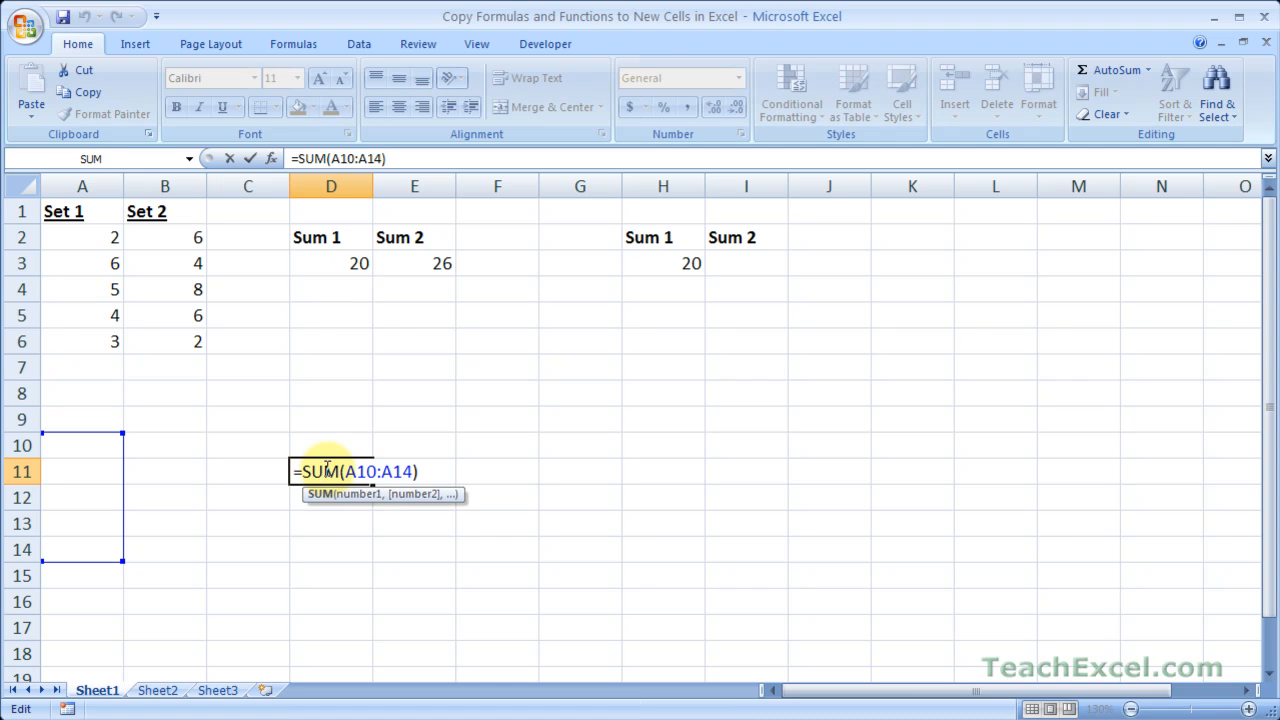
key("Escape")
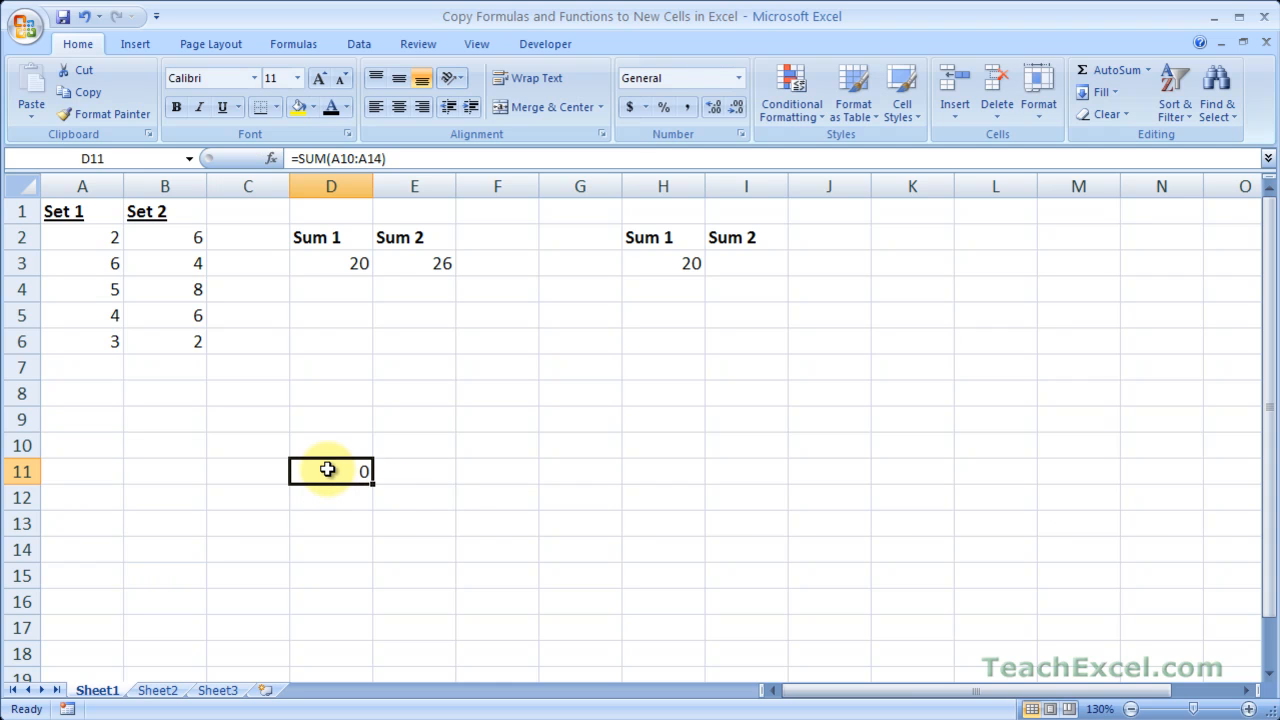
key("Delete")
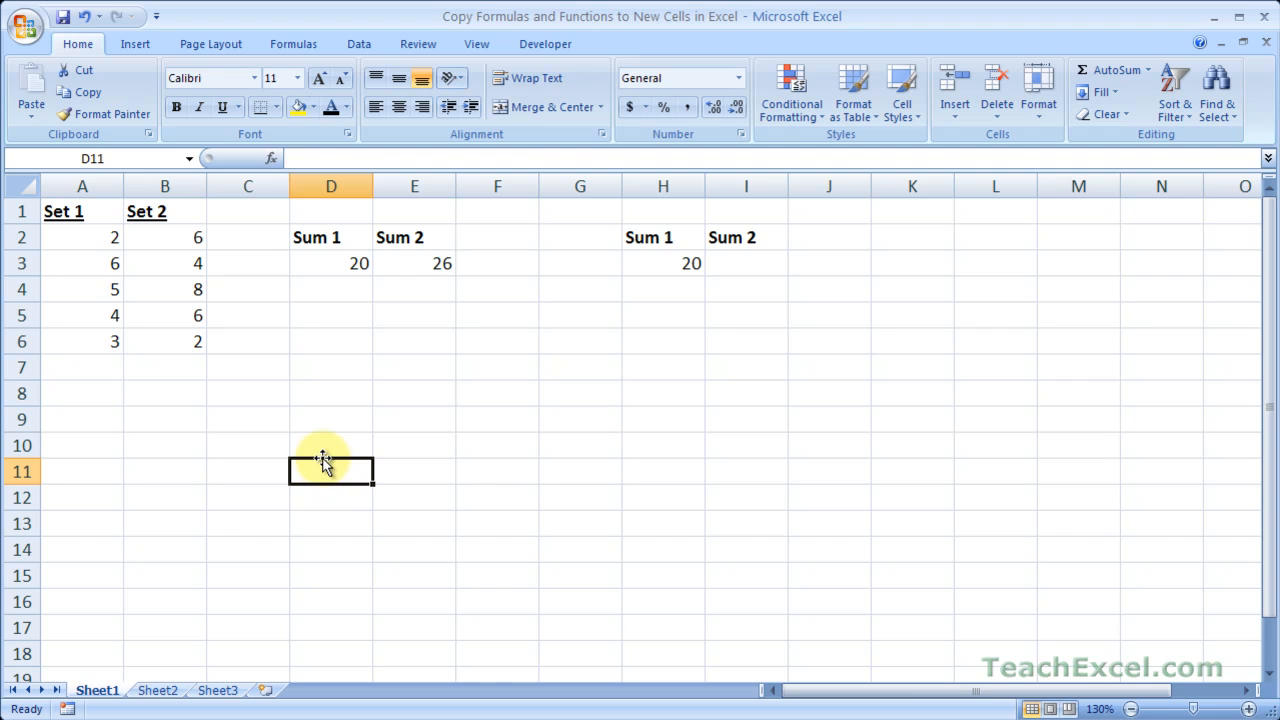
Step: Copy the SUM formula from D3 and paste it into G9
left_click(332, 268)
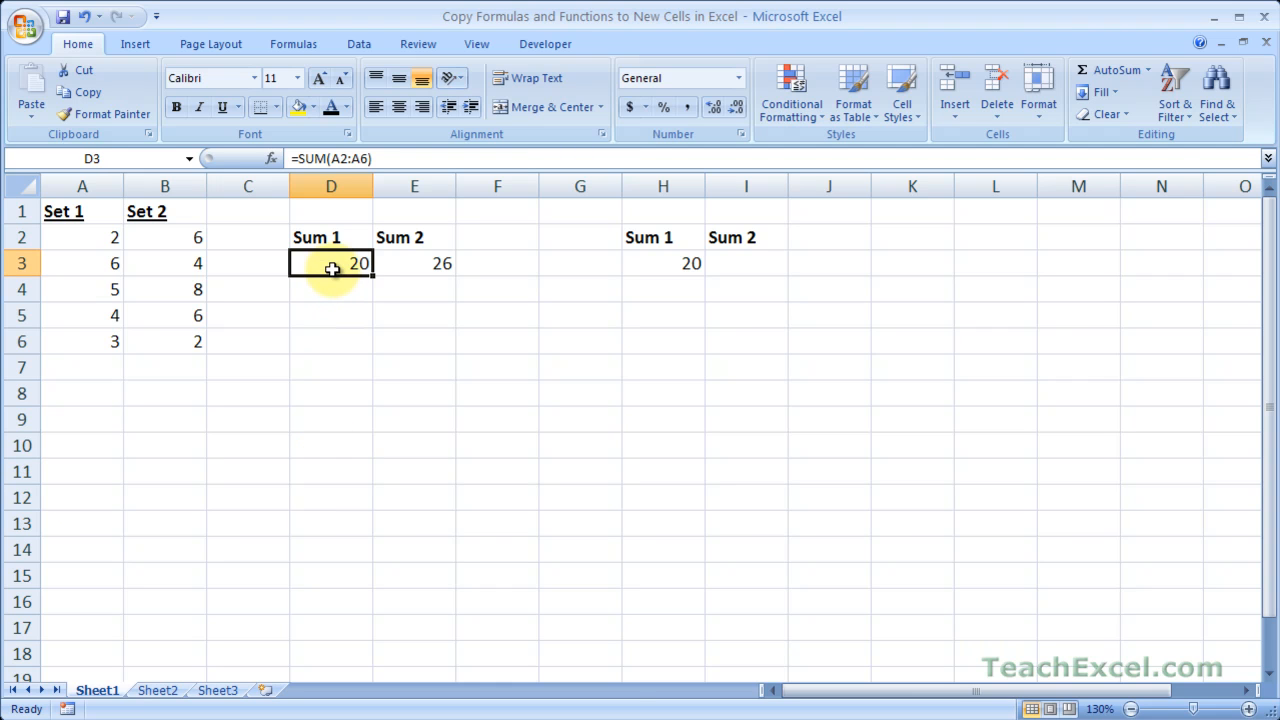
key("ctrl+c")
left_click(601, 418)
key("ctrl+v")
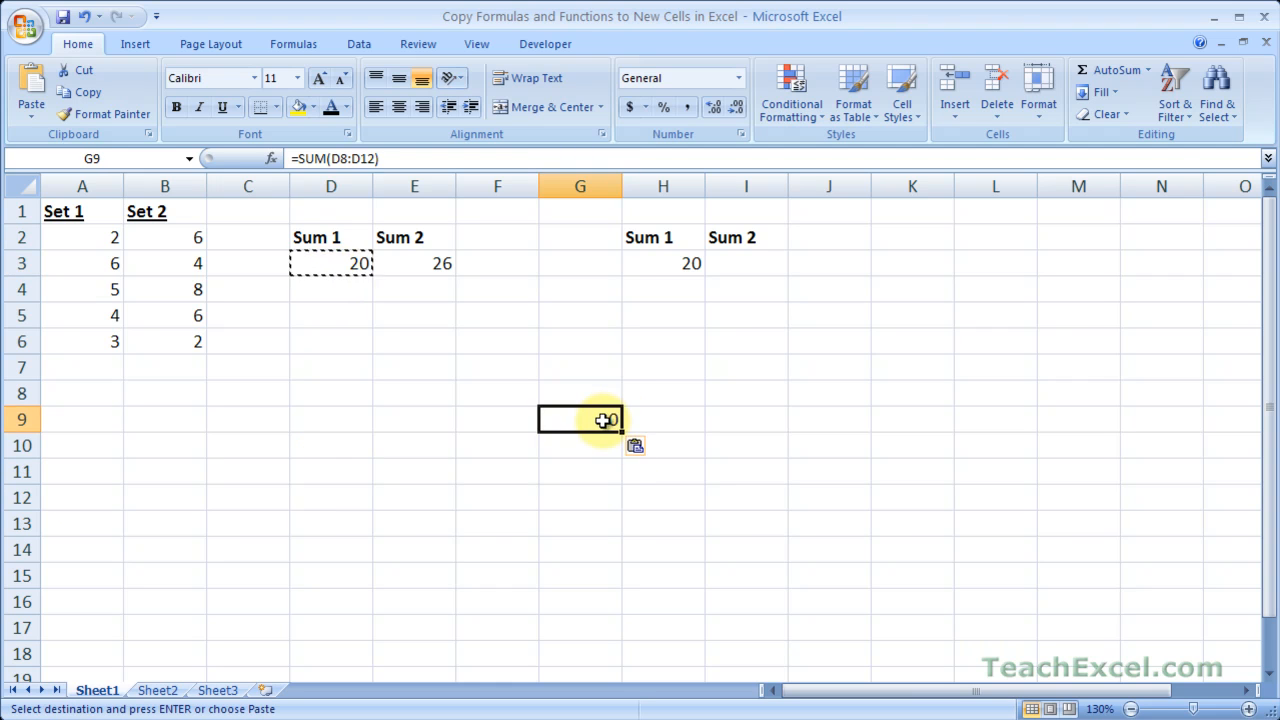
Step: Check which range the formula in G9 references, and clear the cell
double_click(603, 420)
left_click_drag(596, 420, 652, 420)
key("Escape")
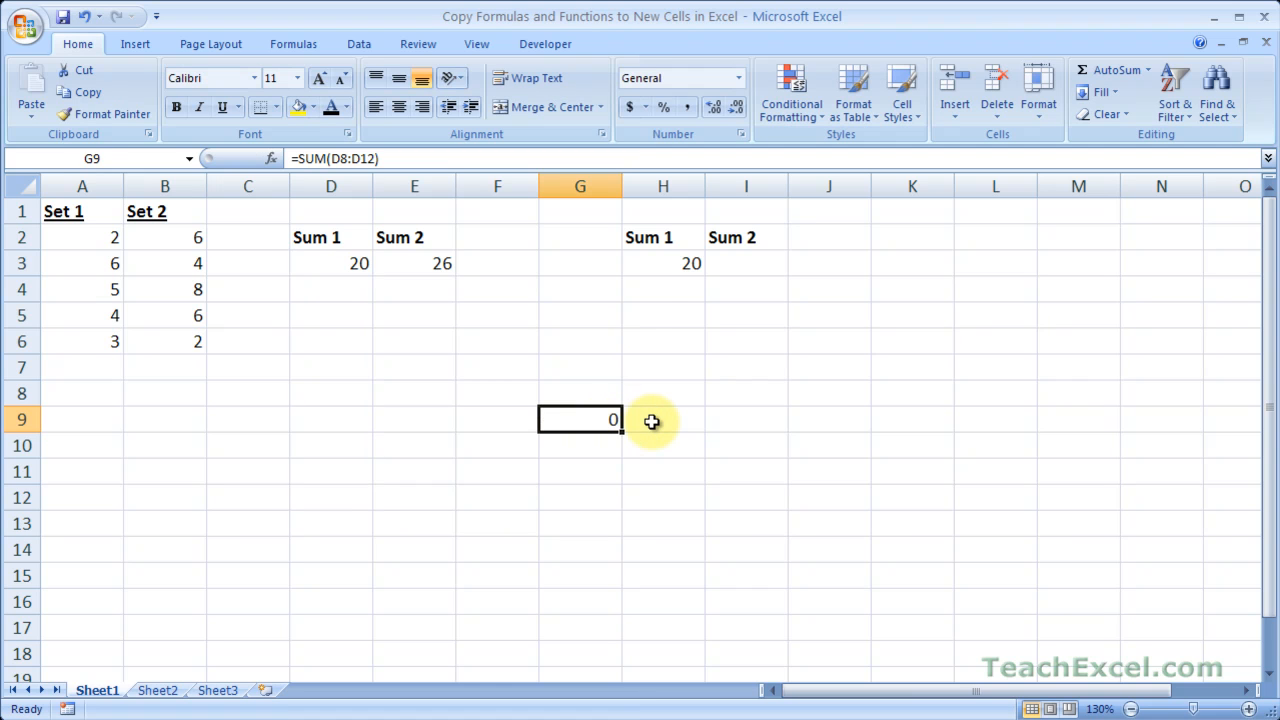
key("Delete")
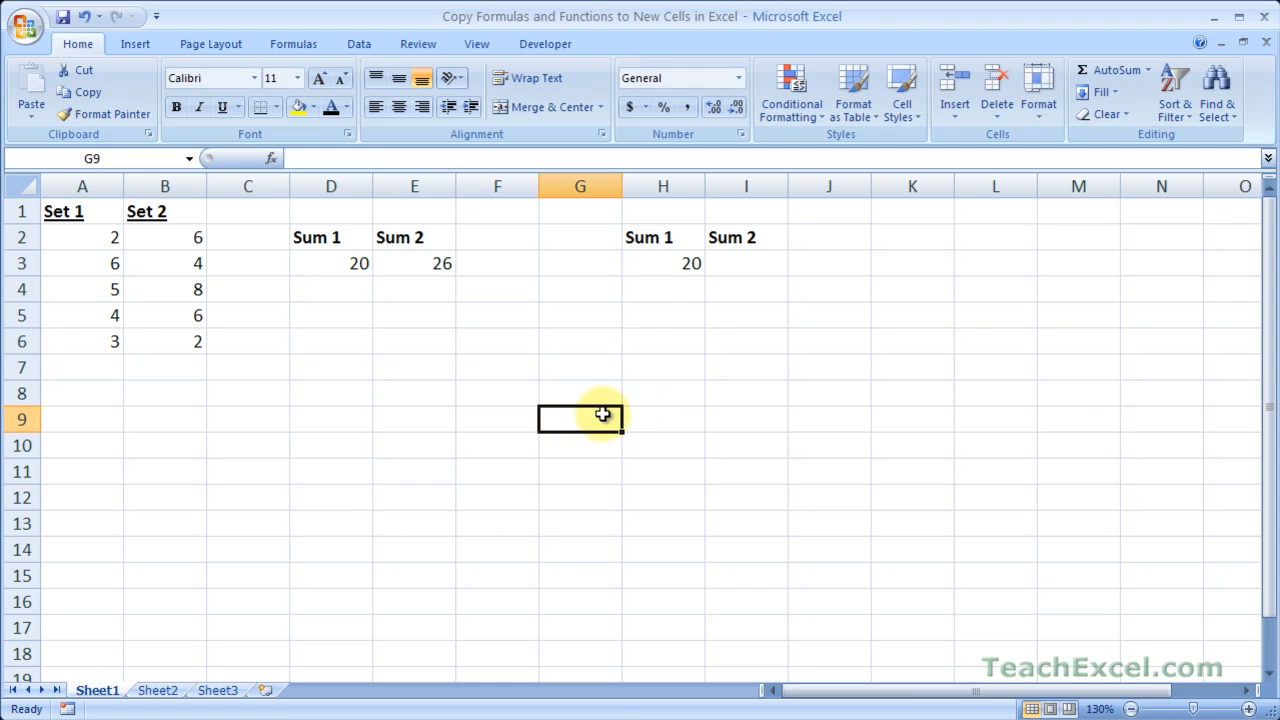
Step: Try moving the SUM formula in D3 to an empty cell lower on the sheet, and undo the move
left_click(328, 262)
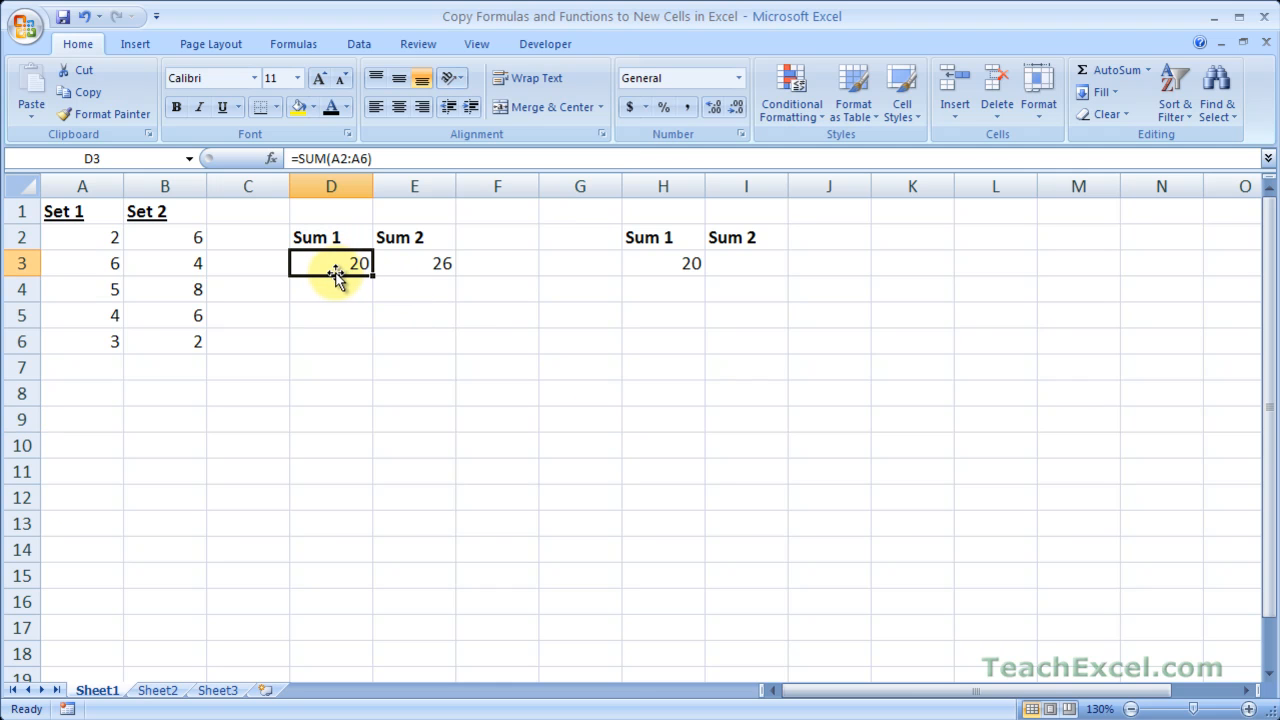
left_click_drag(333, 283, 606, 495)
key("ctrl+z")
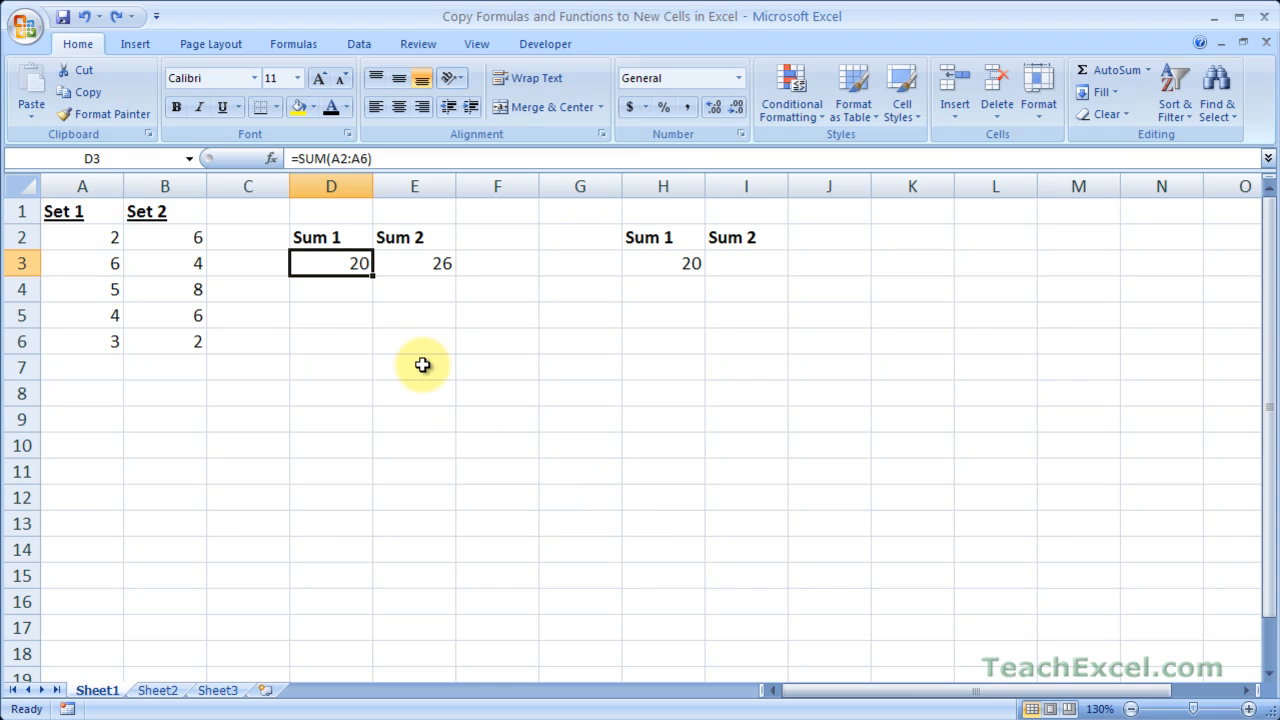
Step: Clear the absolute-reference SUM formula from H3
key("ctrl+c")
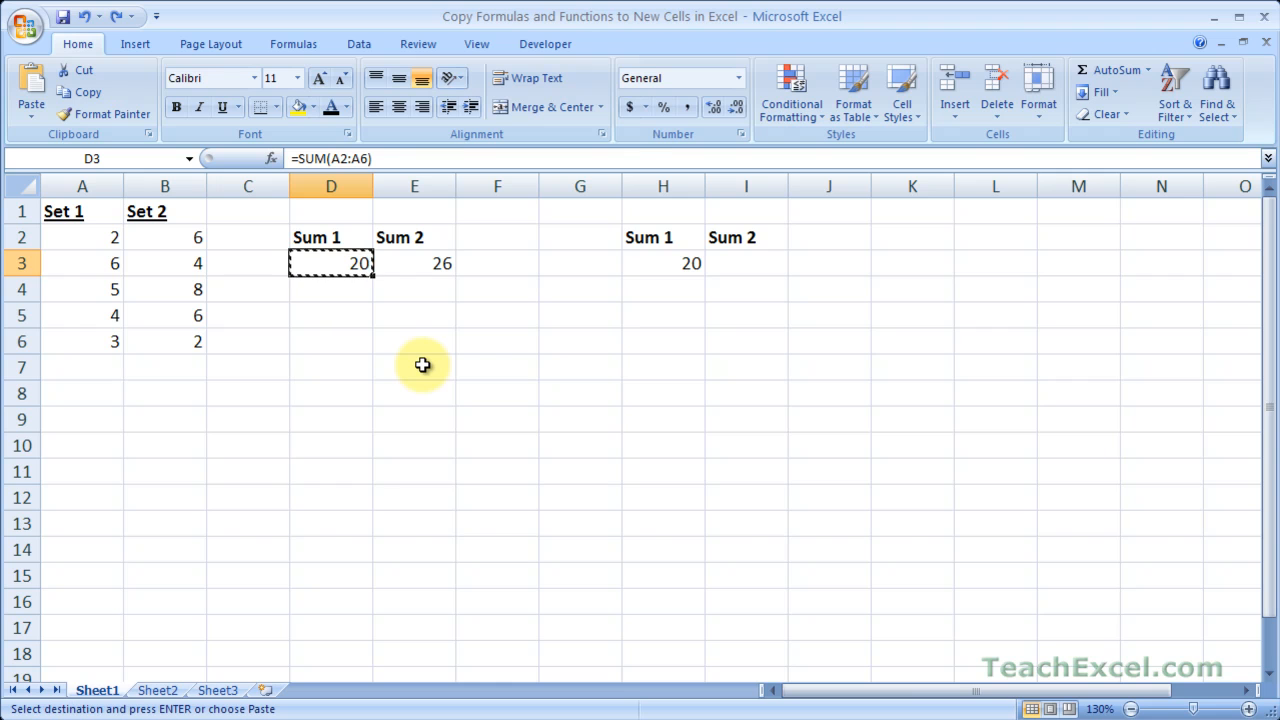
left_click(652, 263)
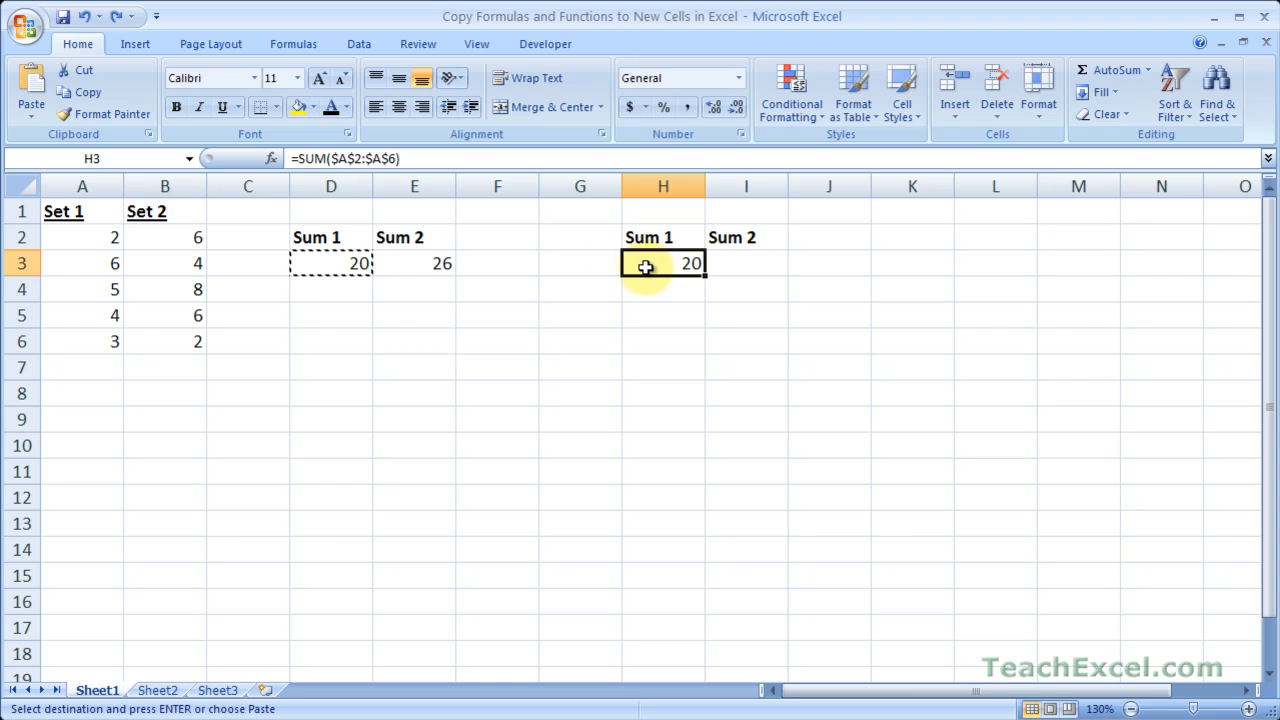
key("Delete")
Step: Cut the SUM formula from D3, paste it into H3, and check which range it references
left_click(348, 265)
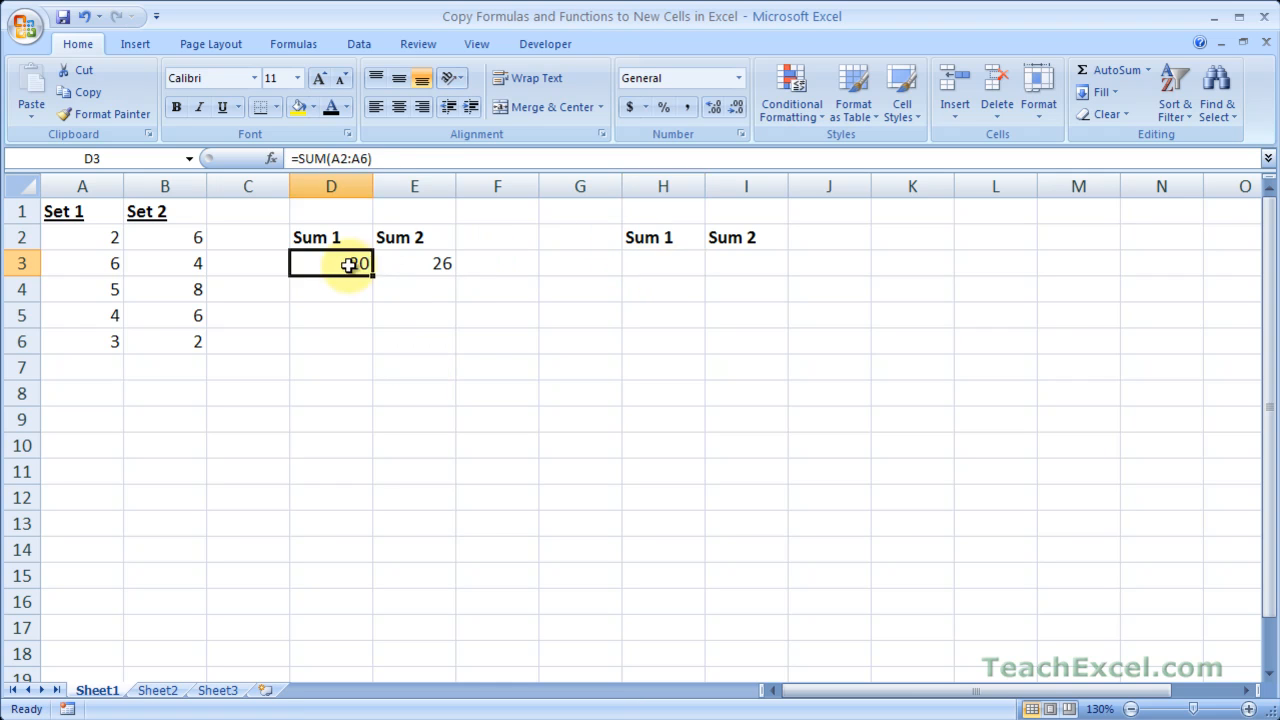
key("ctrl+c")
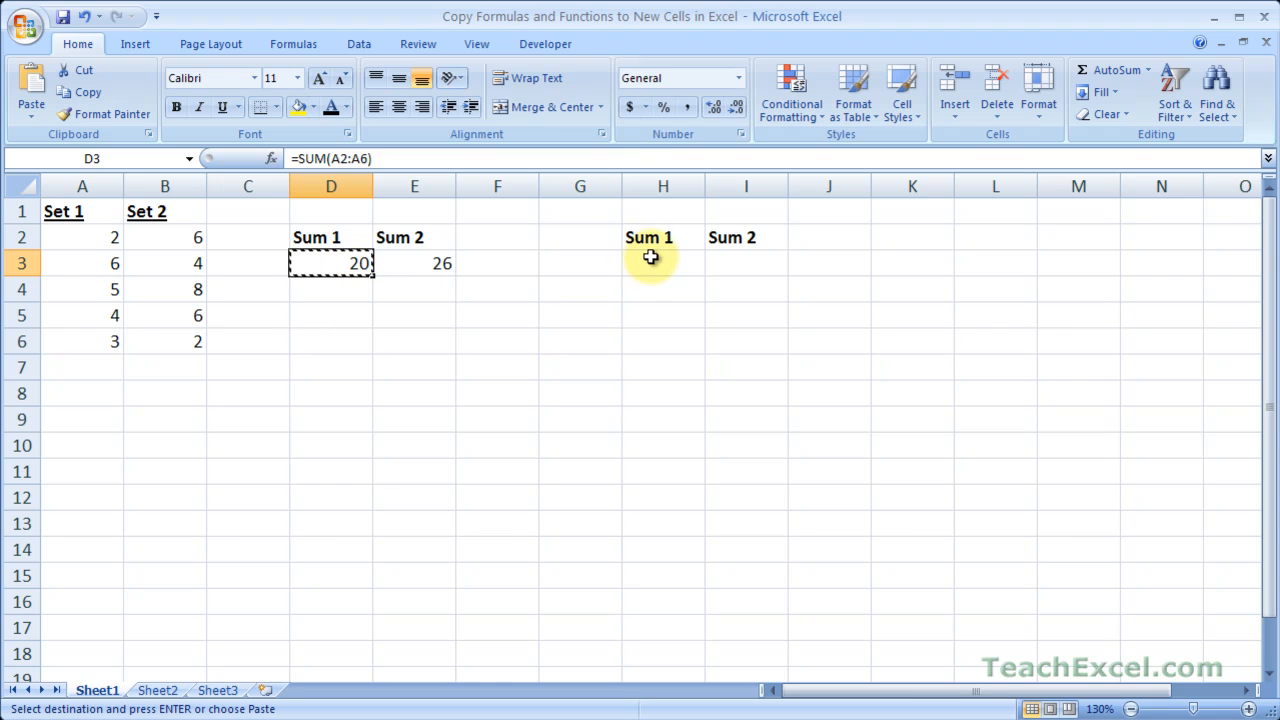
left_click(652, 263)
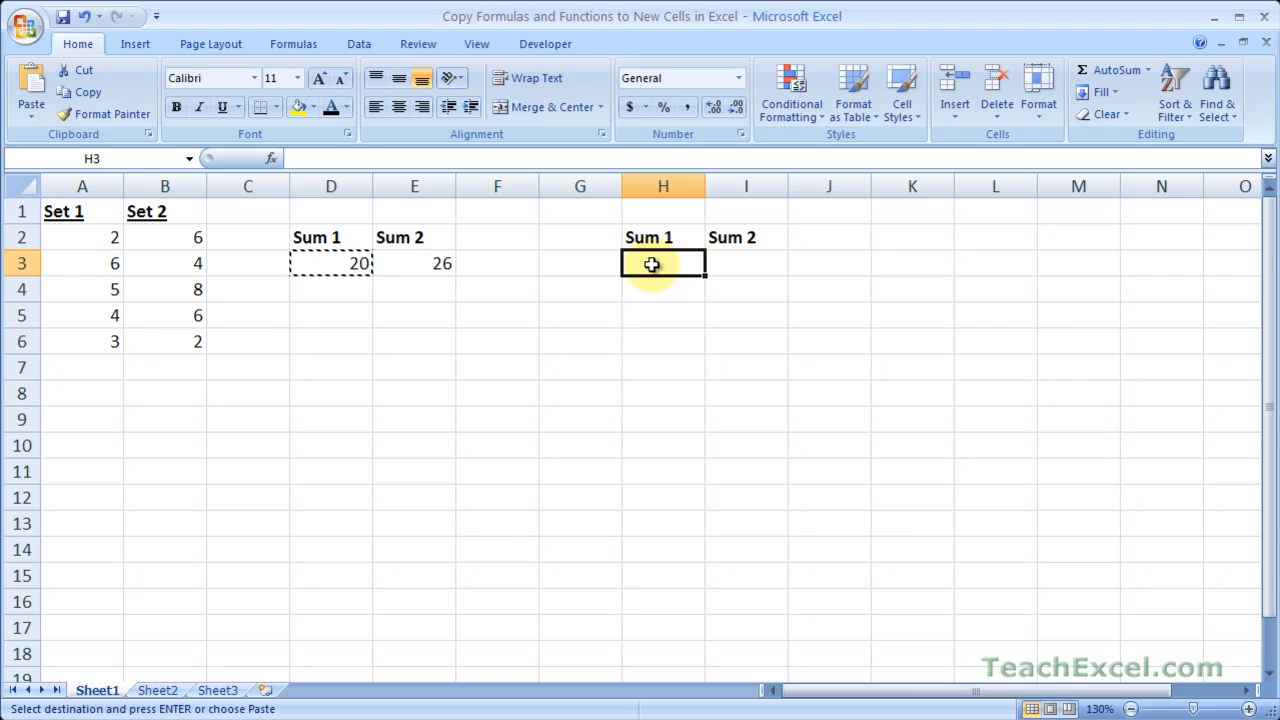
key("ctrl+v")
double_click(652, 263)
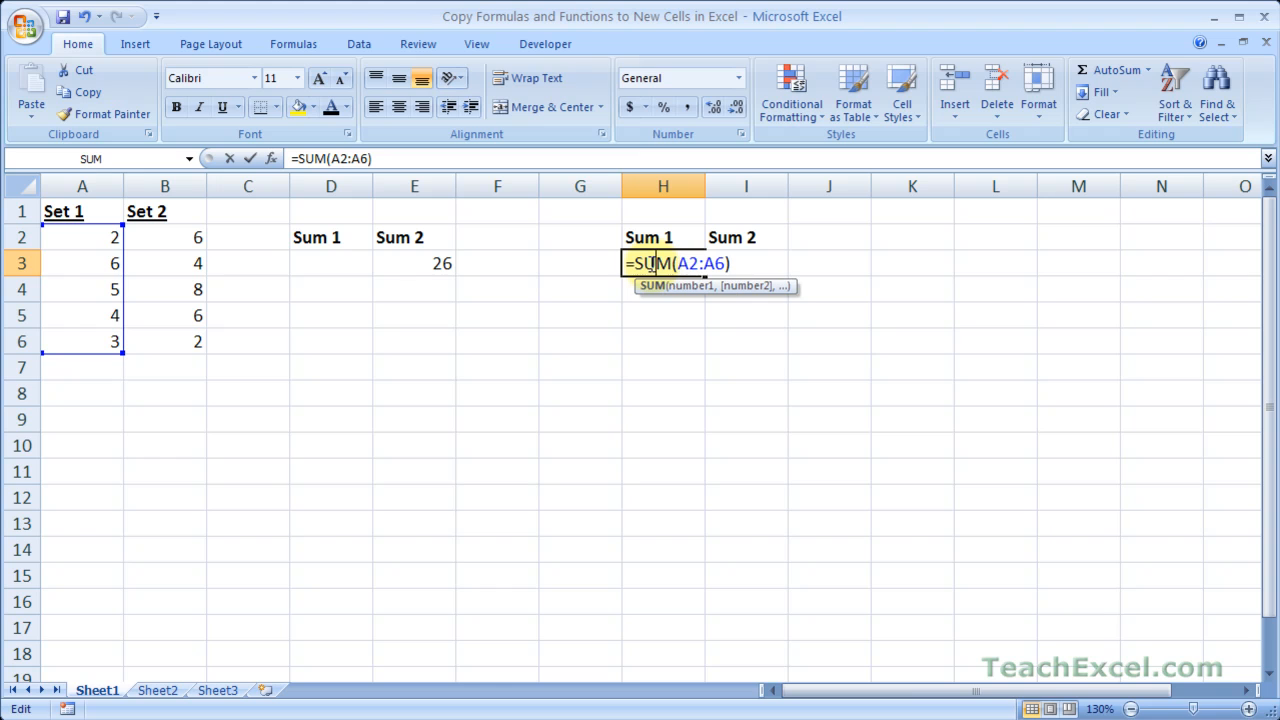
left_click_drag(678, 263, 727, 265)
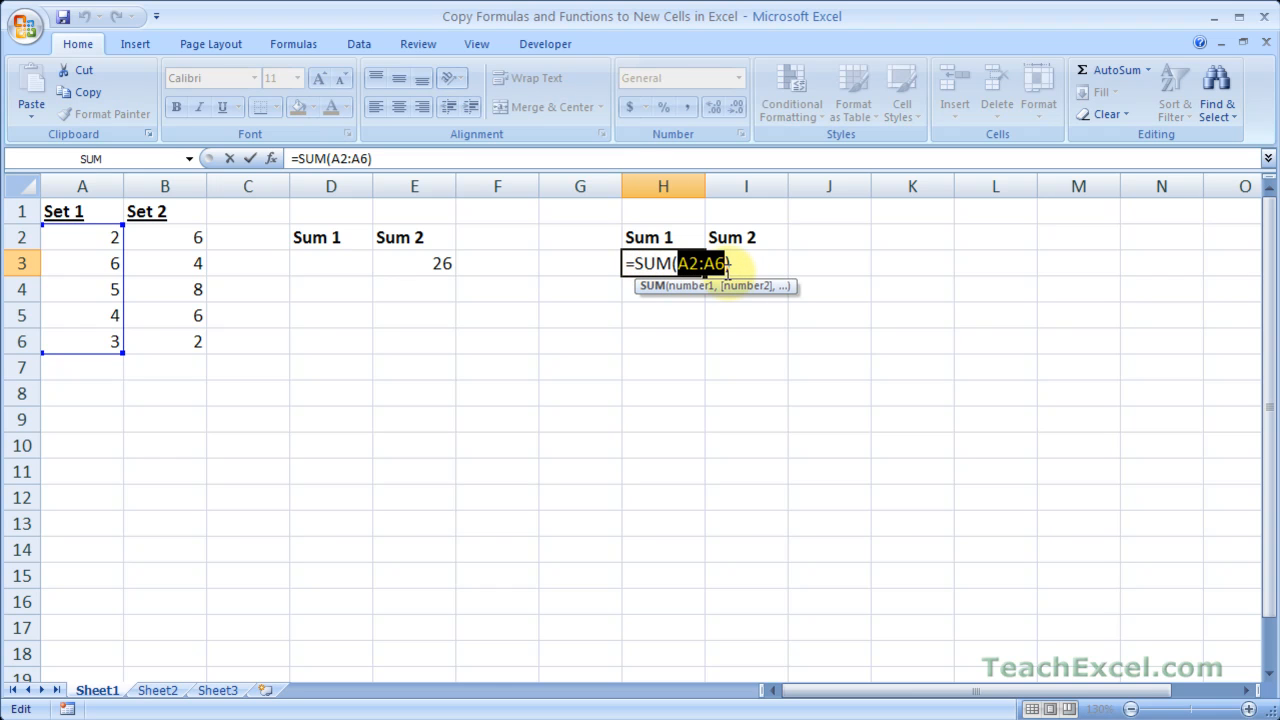
key("Escape")
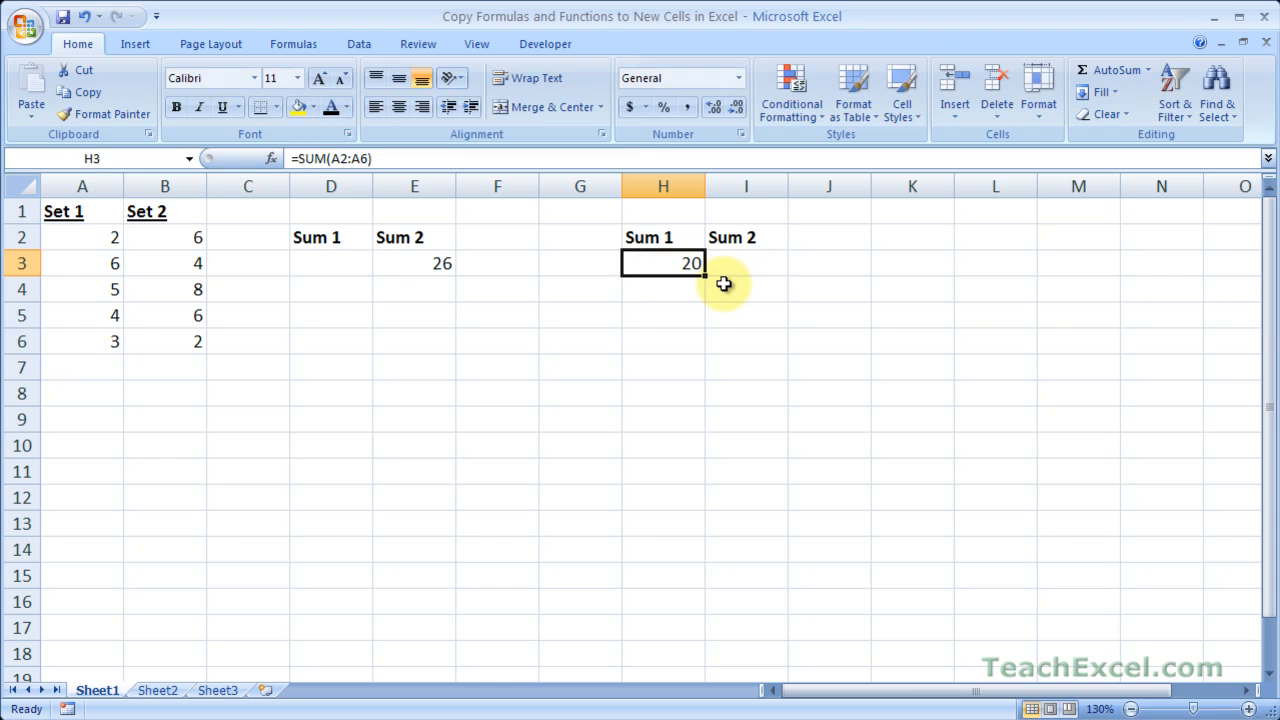
Step: Move the SUM formula from H3 back to D3
left_click(581, 319)
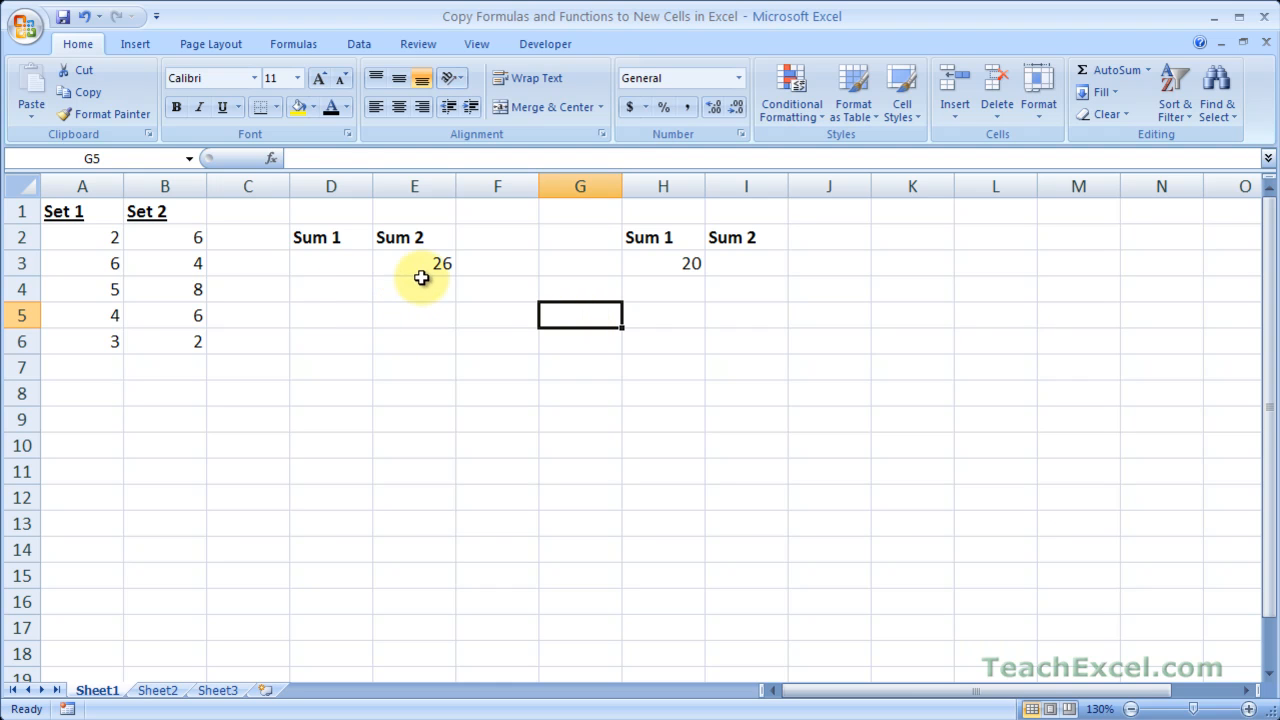
left_click(652, 268)
left_click_drag(652, 276, 345, 258)
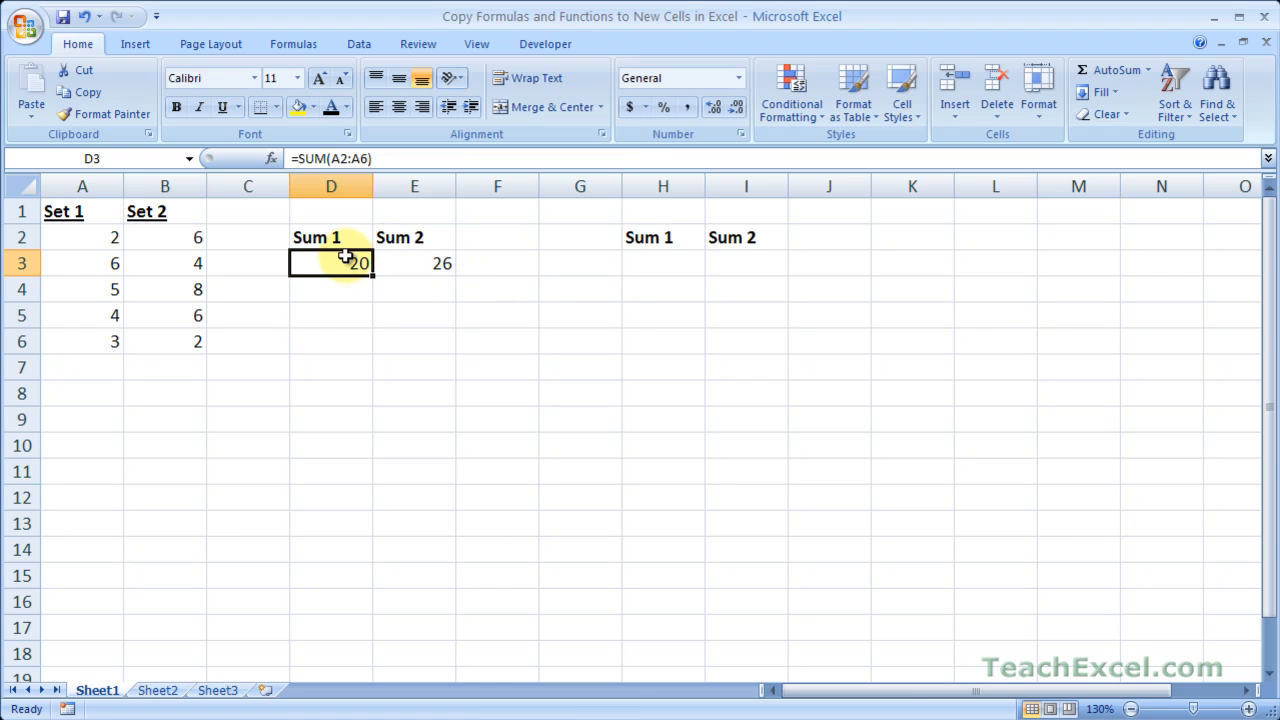
Step: Copy the SUM formula from D3 into H3, and clear the Sum 2 formula in E3
key("ctrl+c")
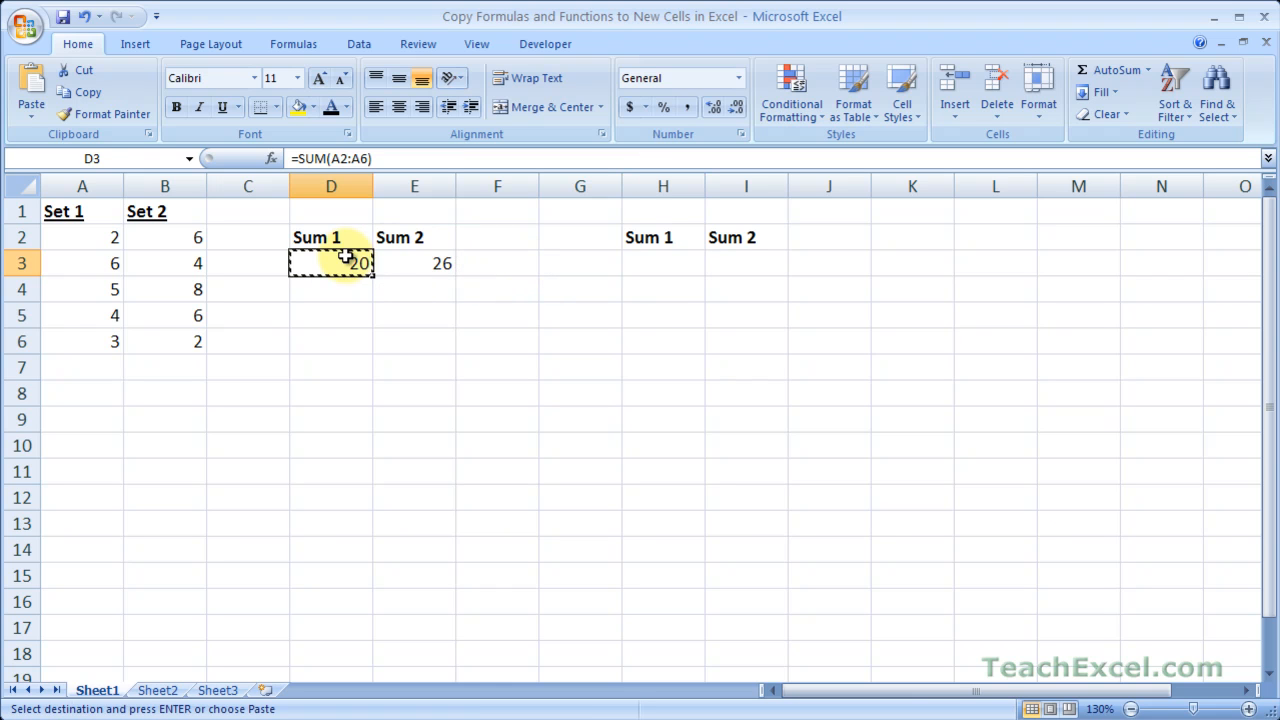
left_click(654, 270)
key("ctrl+v")
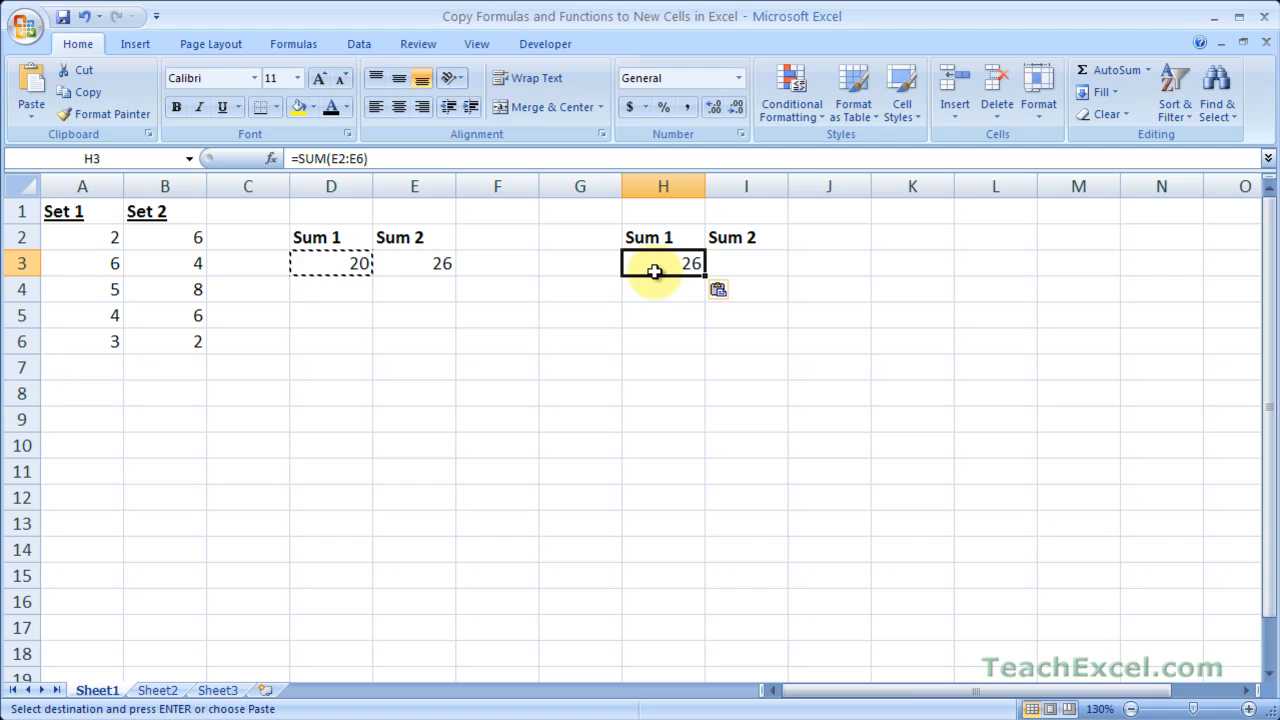
left_click(428, 260)
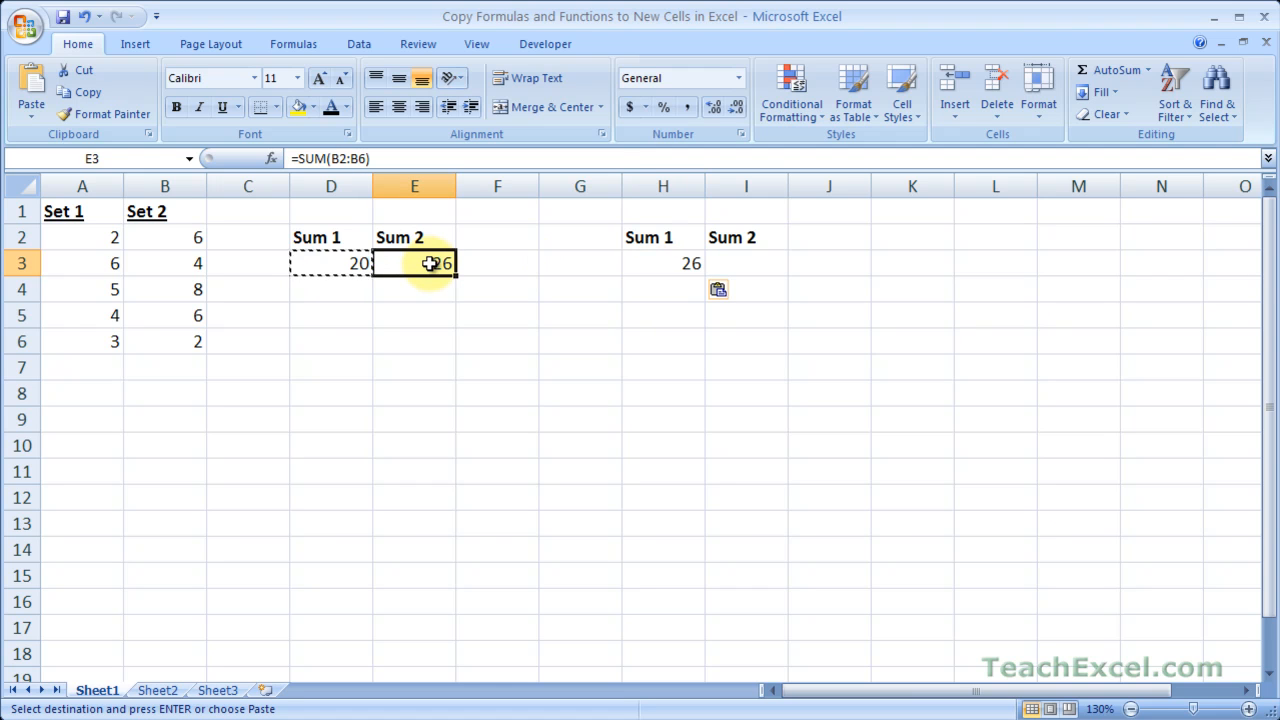
key("Delete")
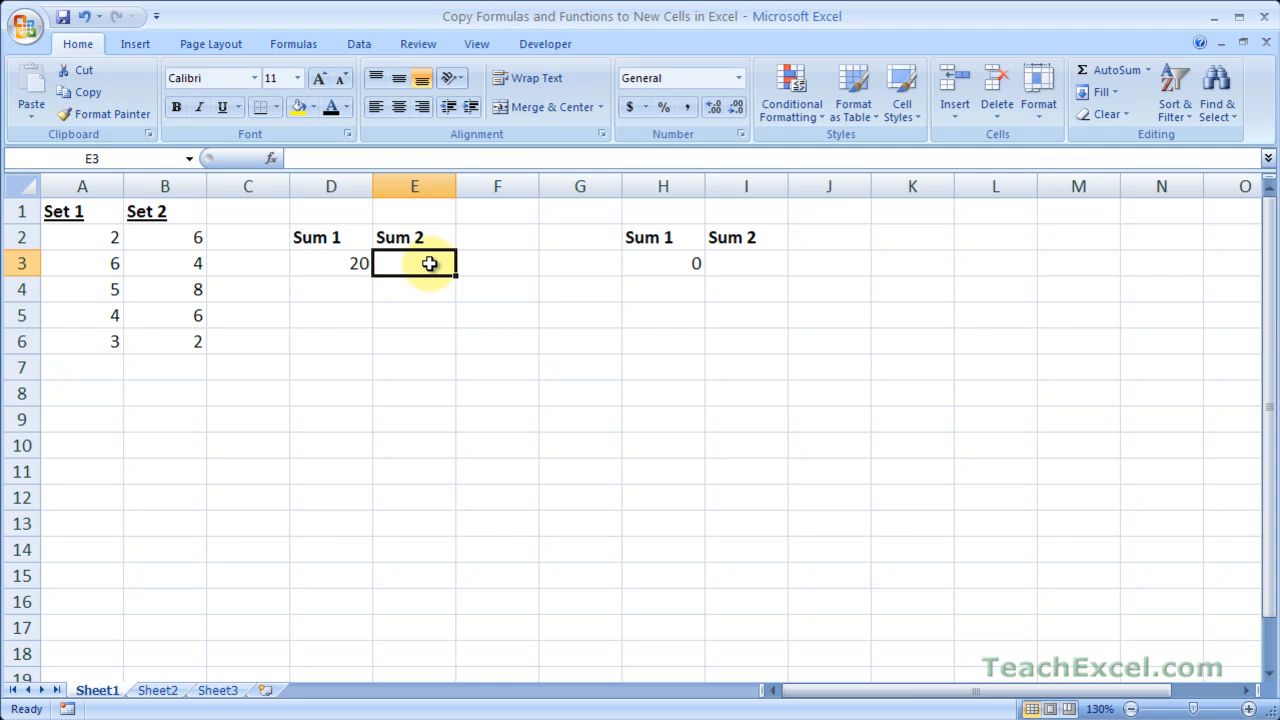
Step: Cycle the A2:A6 reference in D3's SUM formula through the absolute and mixed types back to relative, and commit the formula
double_click(334, 263)
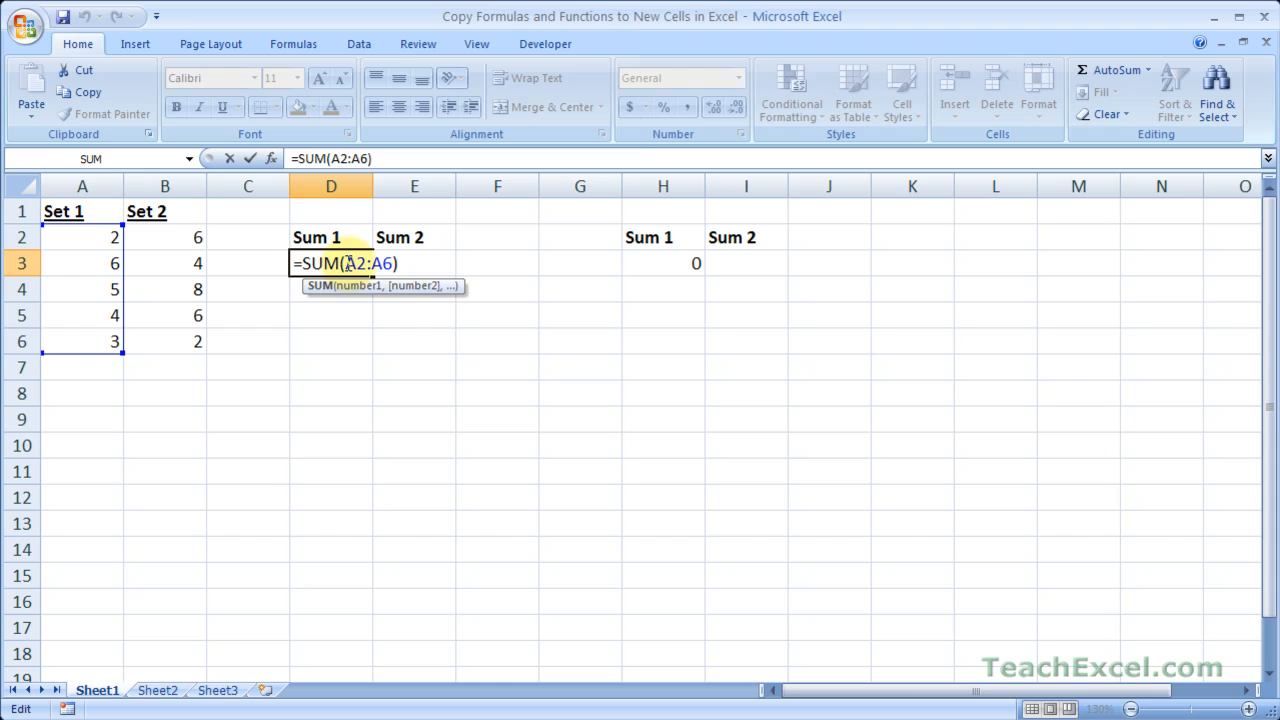
left_click_drag(350, 263, 396, 263)
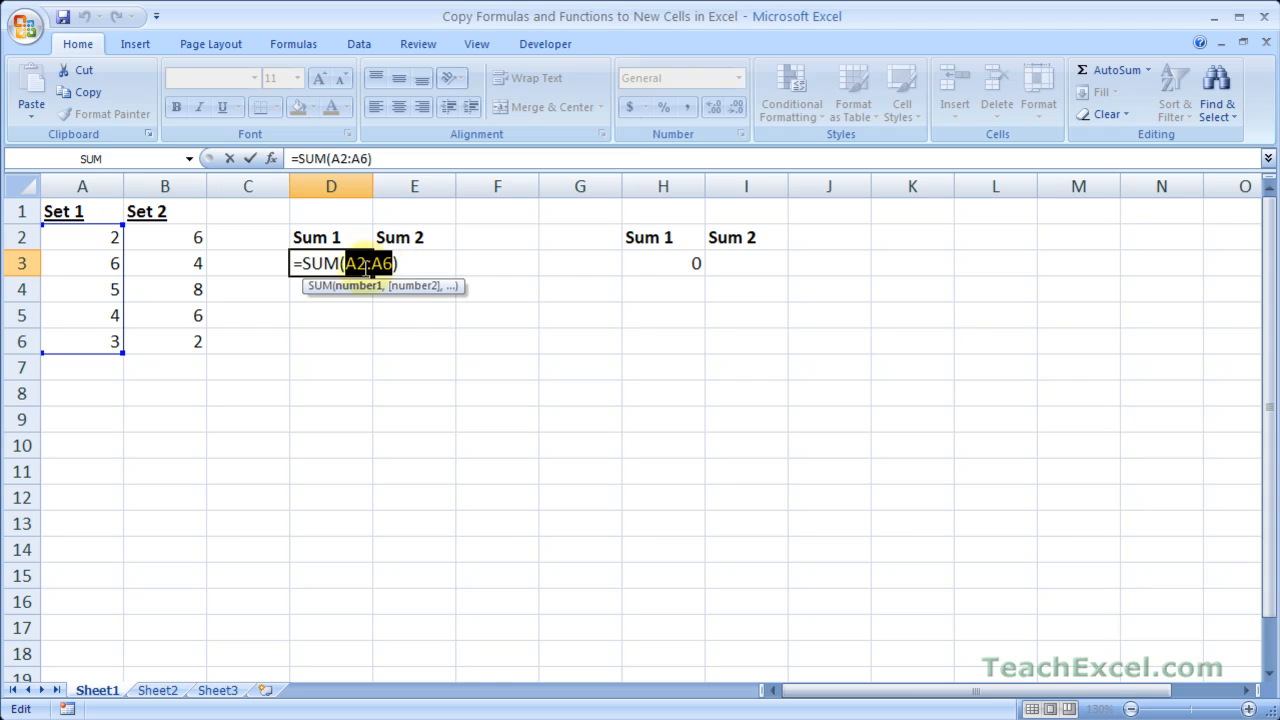
key("F4")
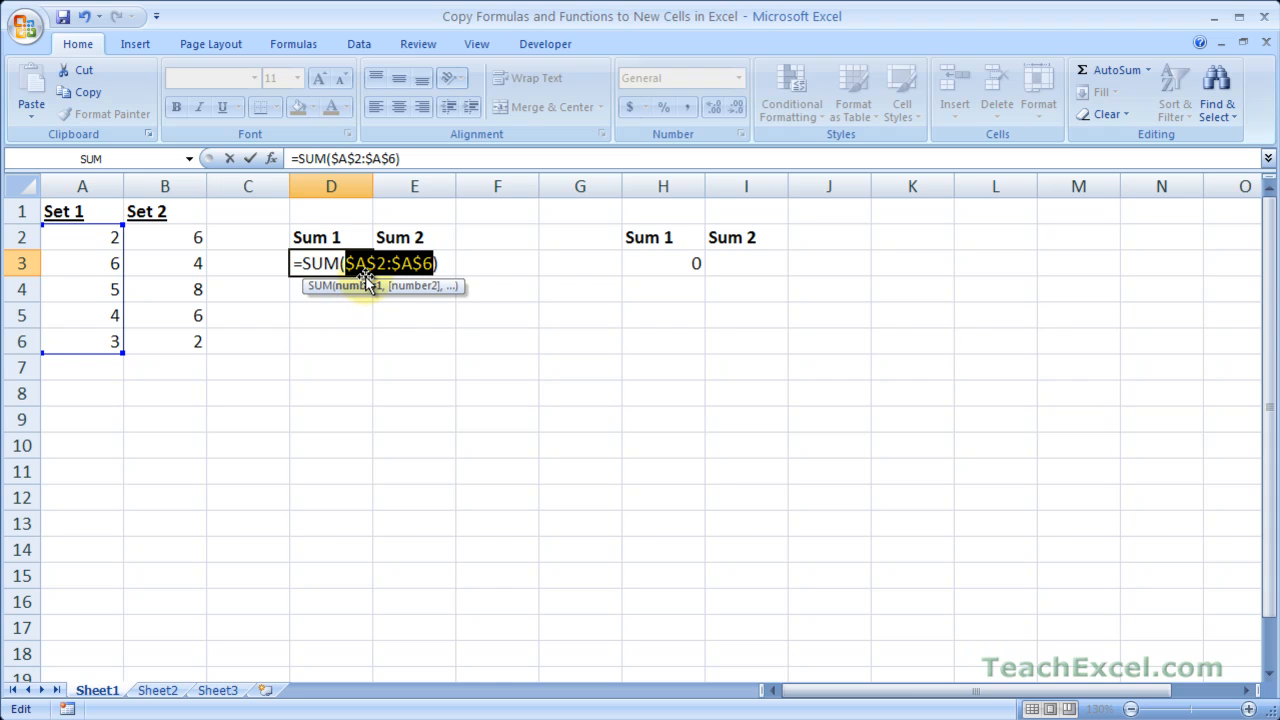
key("F4")
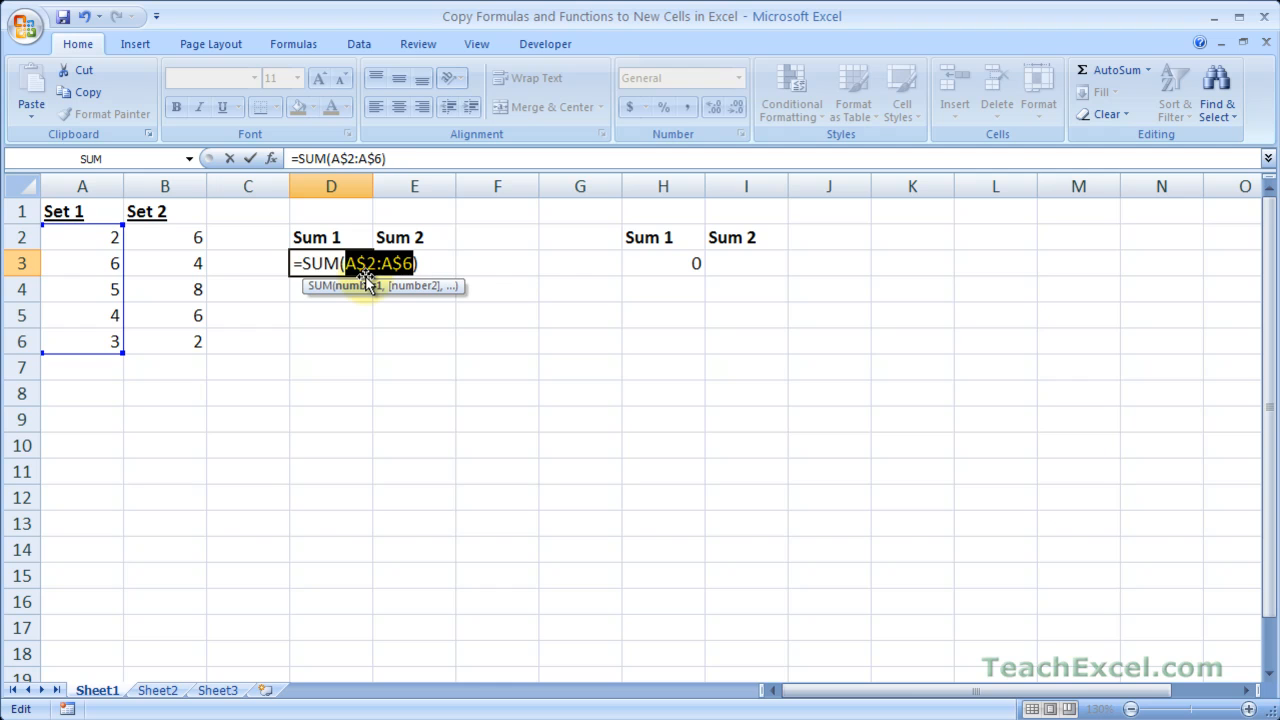
key("F4")
key("F4")
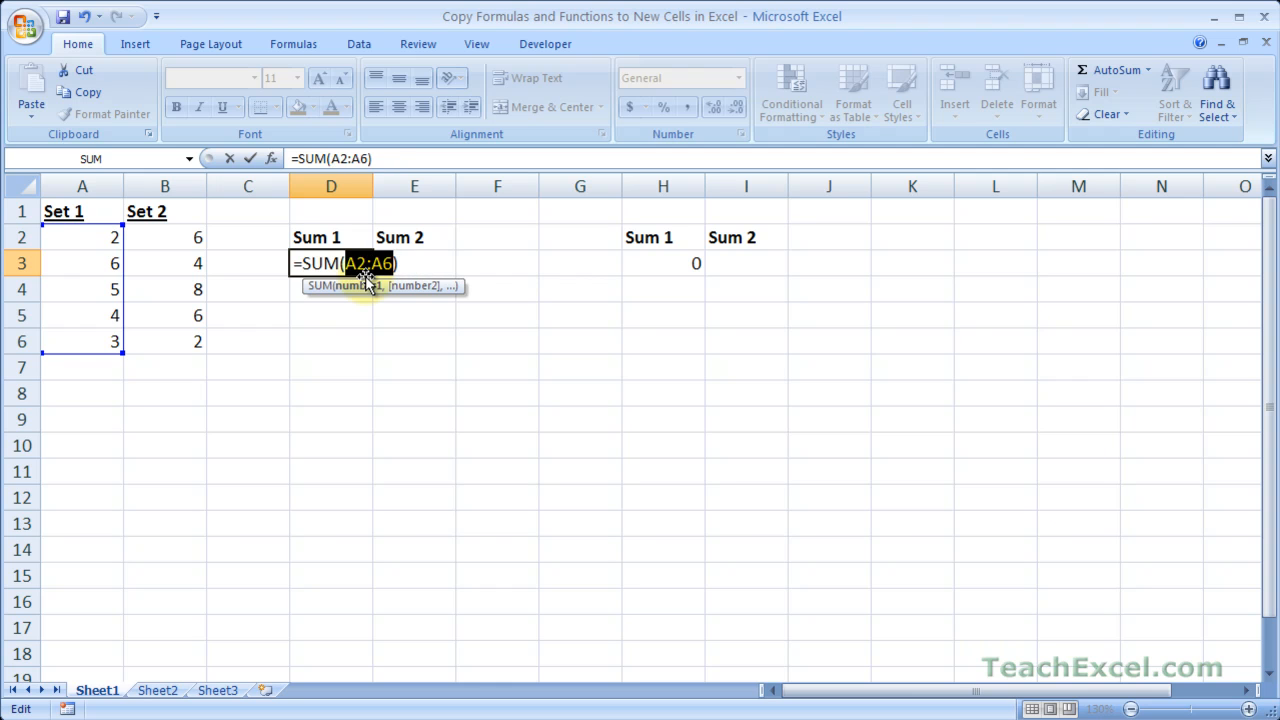
key("ctrl+Return")
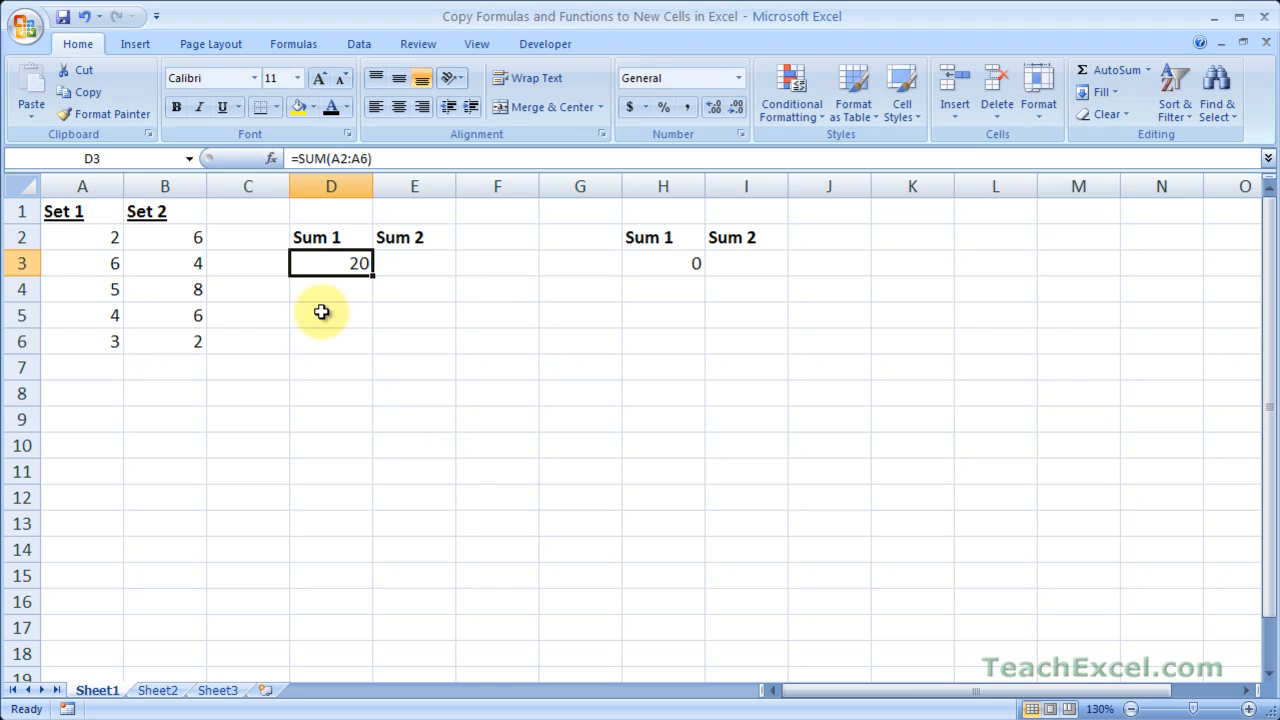